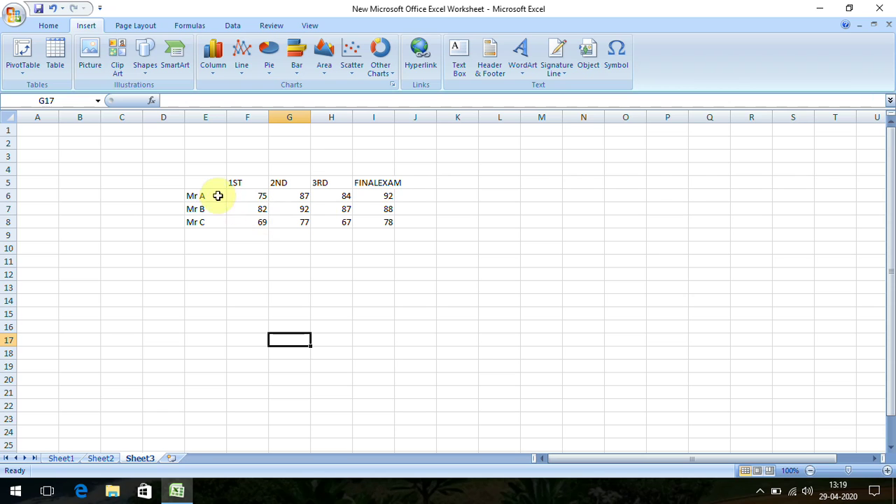
- Insert a Line with Markers chart from the marks table in E5:I8 and move it clear of the data
drag(206, 184, 366, 218)
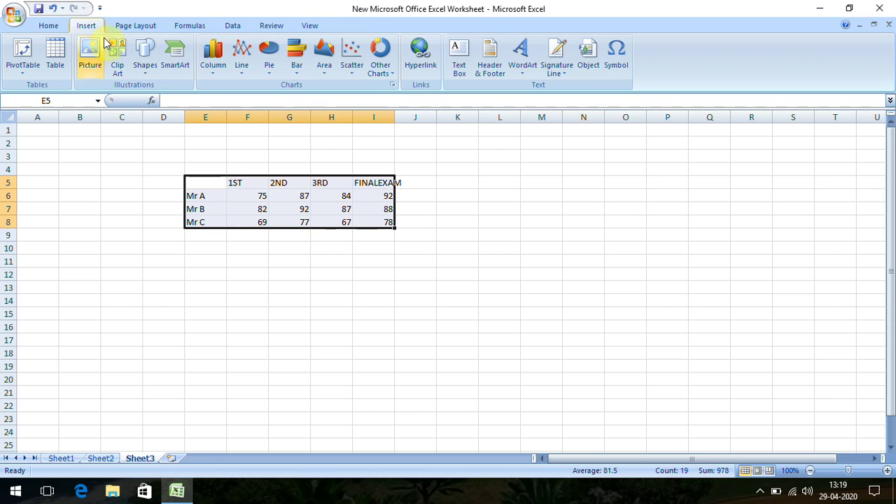
click(238, 69)
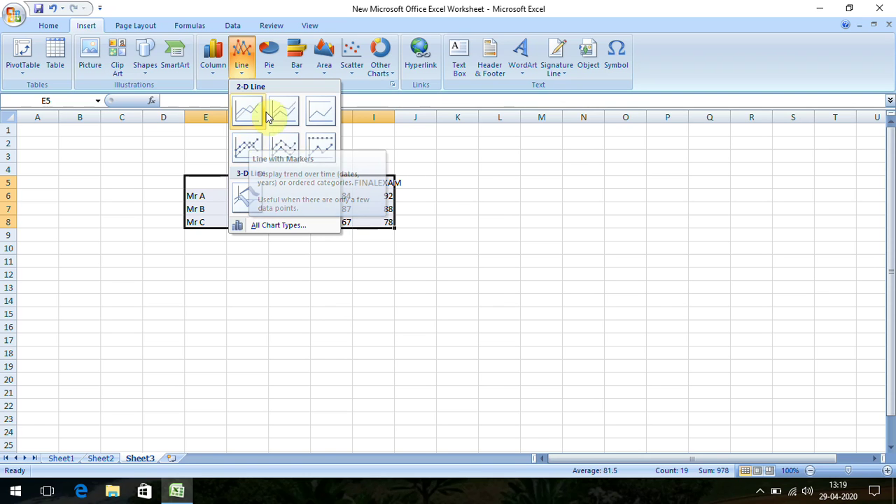
click(250, 161)
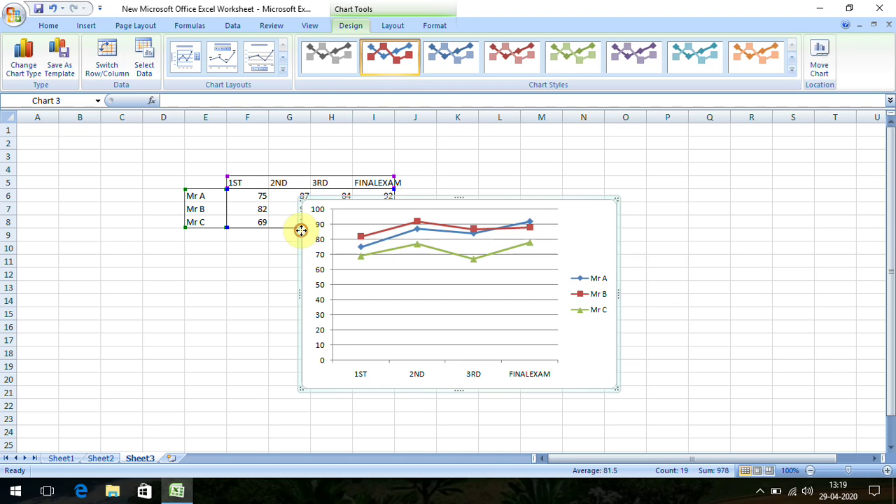
drag(300, 232, 410, 240)
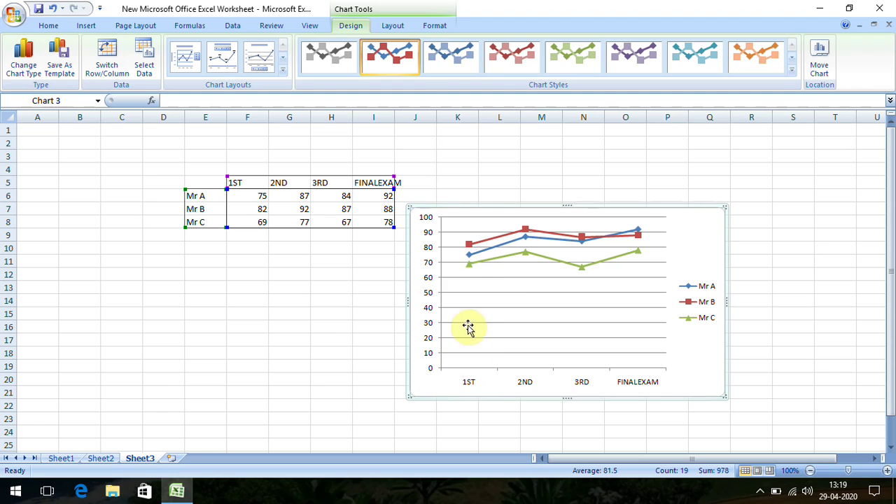
mouse_move(469, 248)
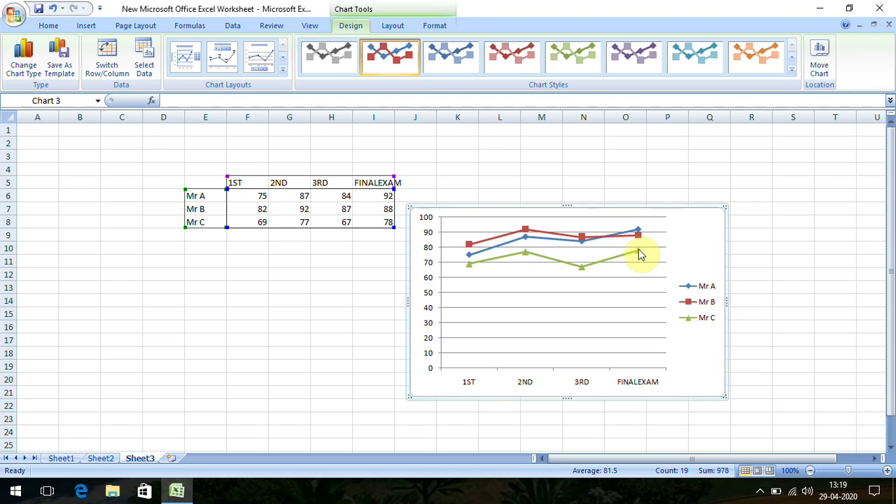
mouse_move(639, 254)
click(698, 303)
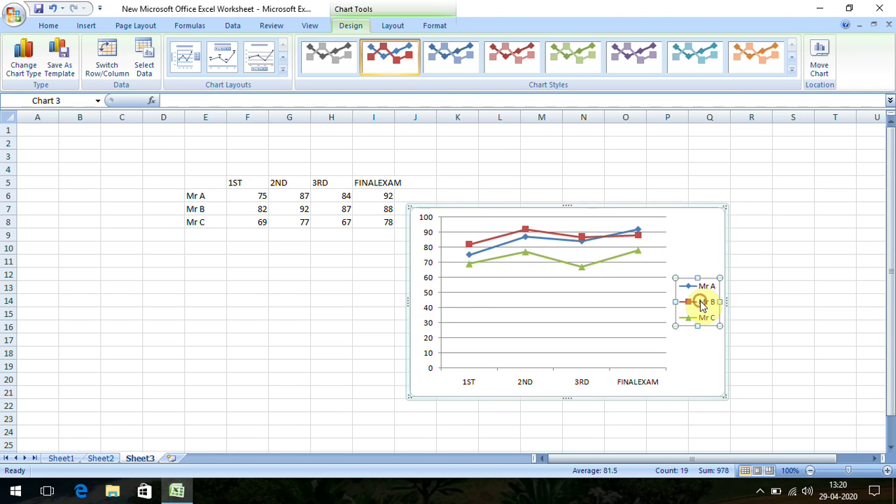
right_click(700, 302)
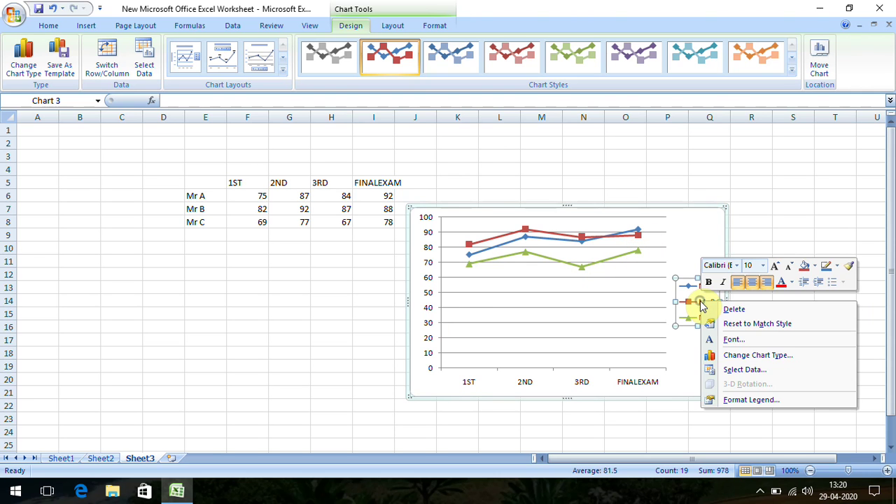
click(741, 398)
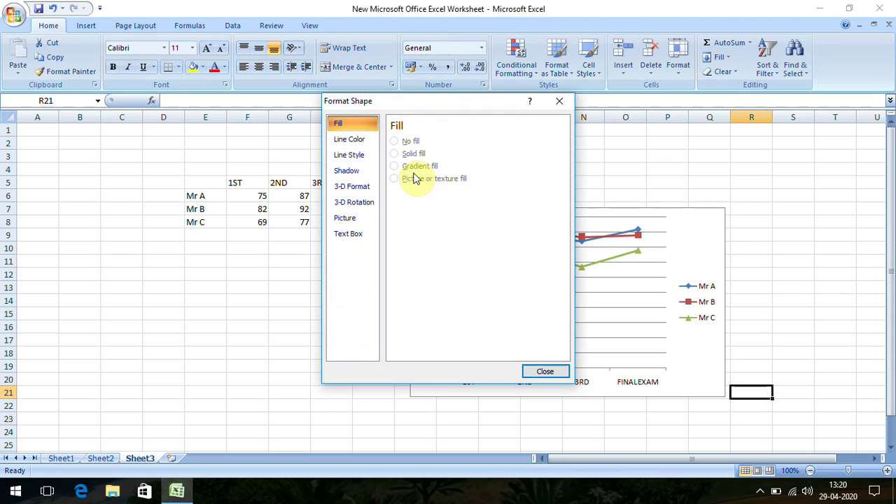
click(559, 101)
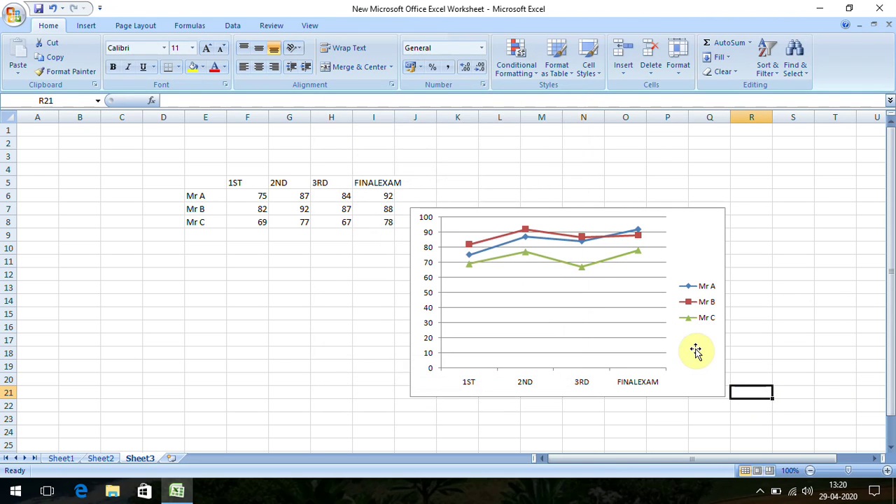
- Set the chart legend's position to Bottom
click(692, 319)
right_click(693, 319)
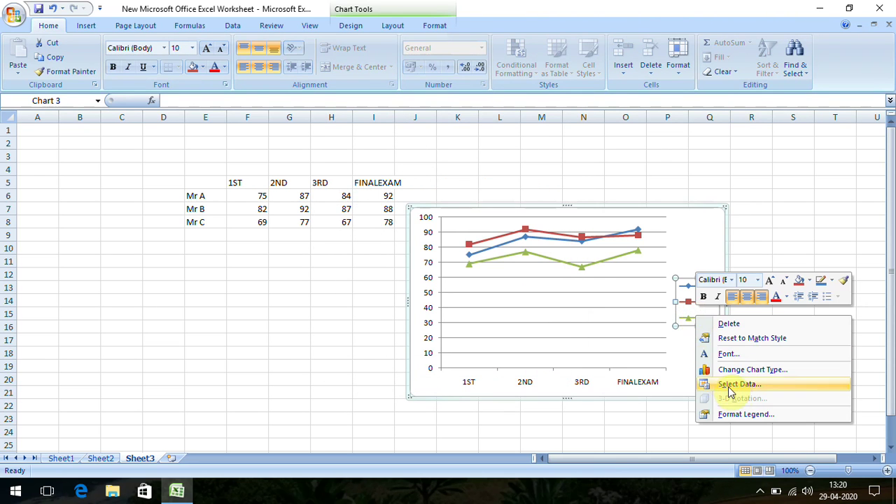
click(740, 414)
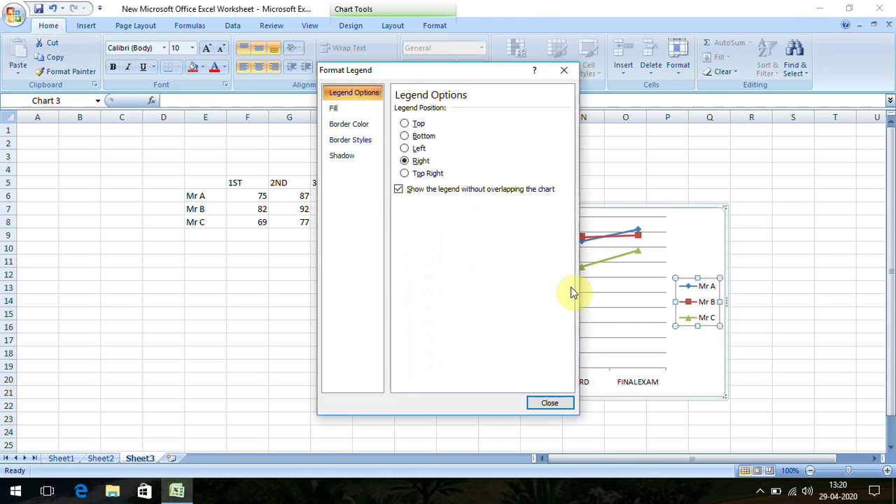
click(404, 136)
click(546, 403)
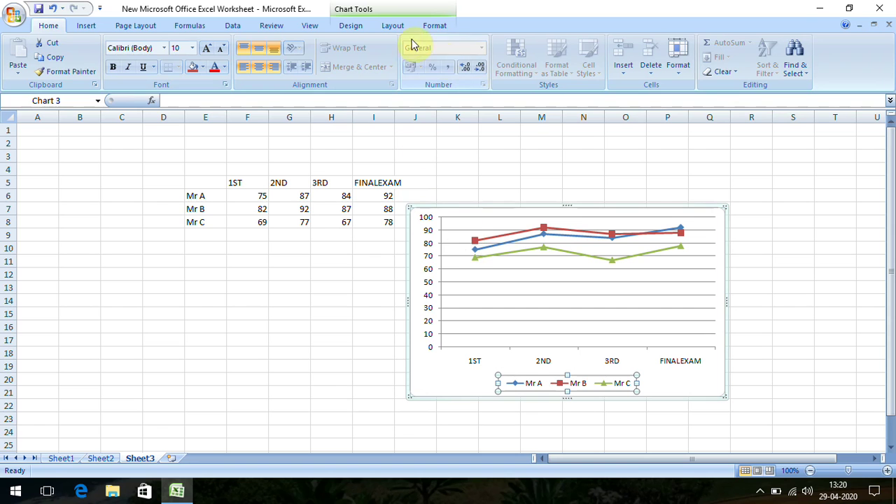
- Add a title above the chart reading EXAM PERFORMANCE
click(414, 256)
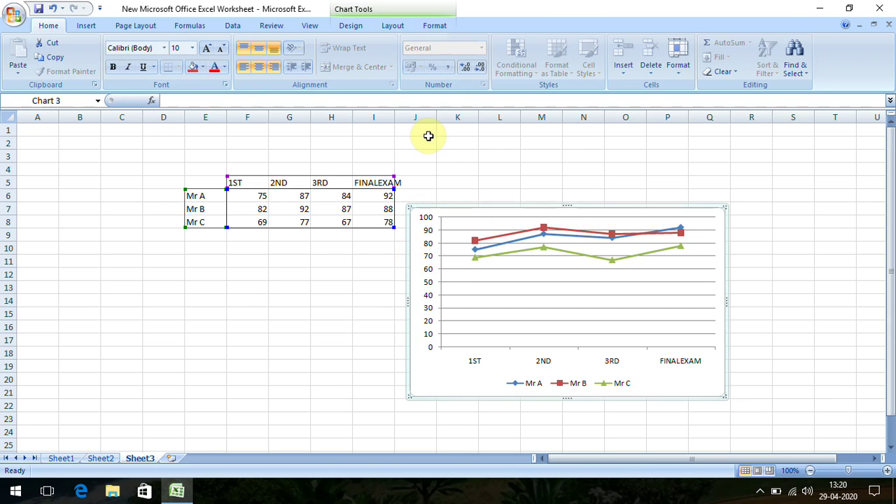
click(392, 26)
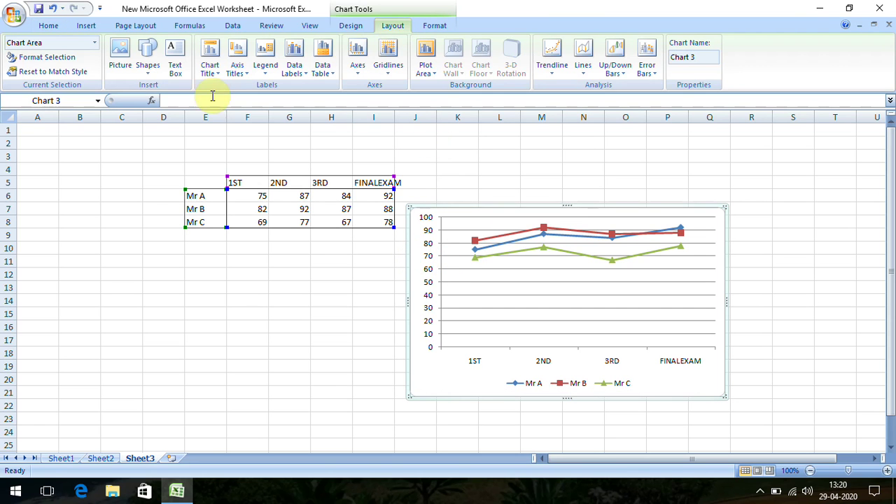
click(210, 66)
click(253, 146)
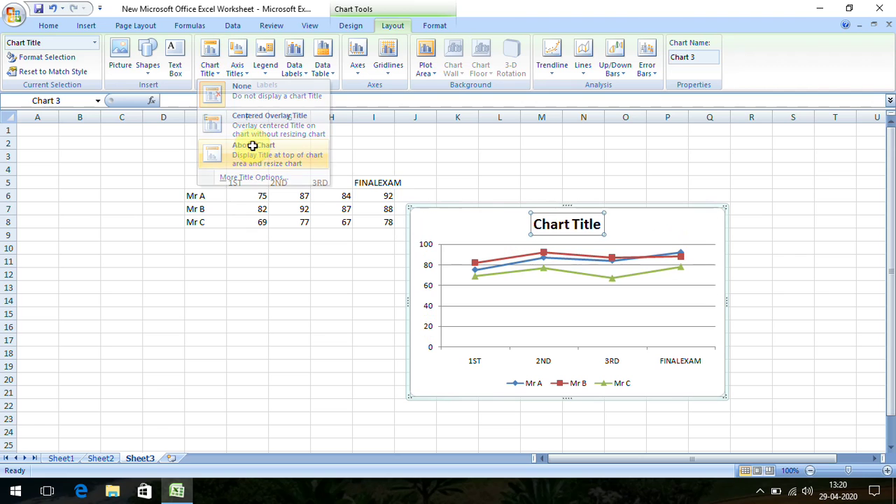
text(EXAM PERFORMANCE)
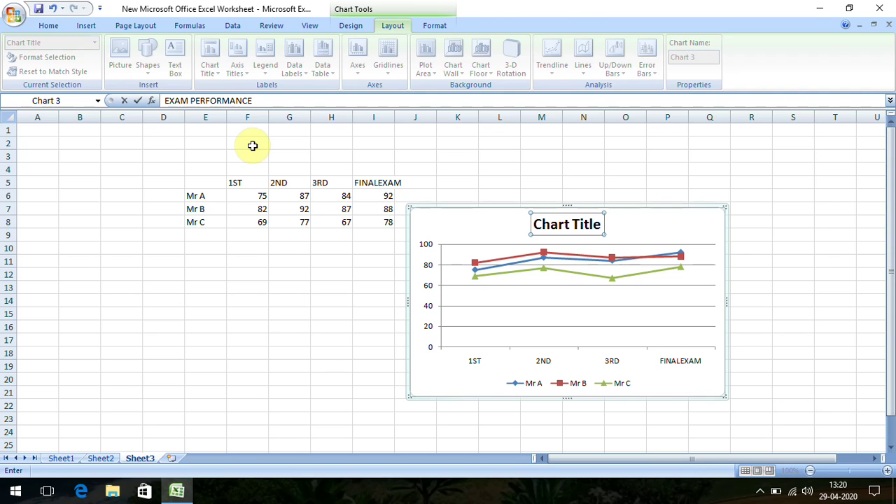
key(Return)
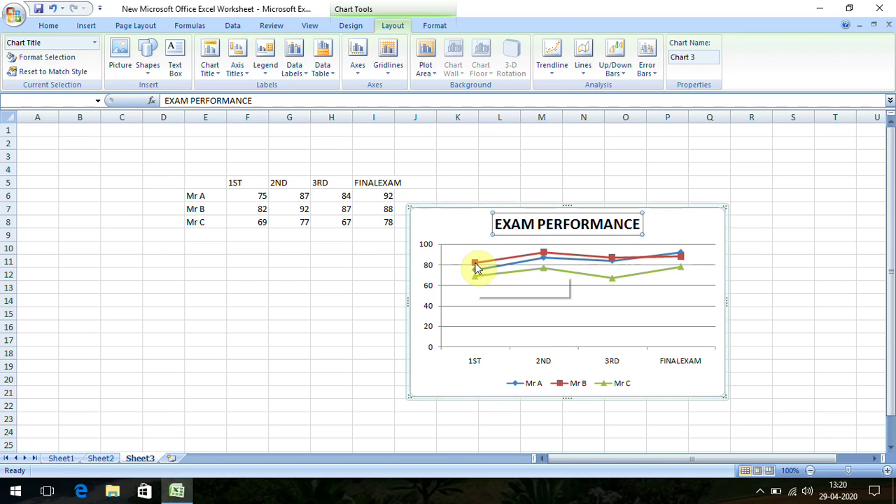
- Add data labels to the Mr B line in the chart
mouse_move(475, 266)
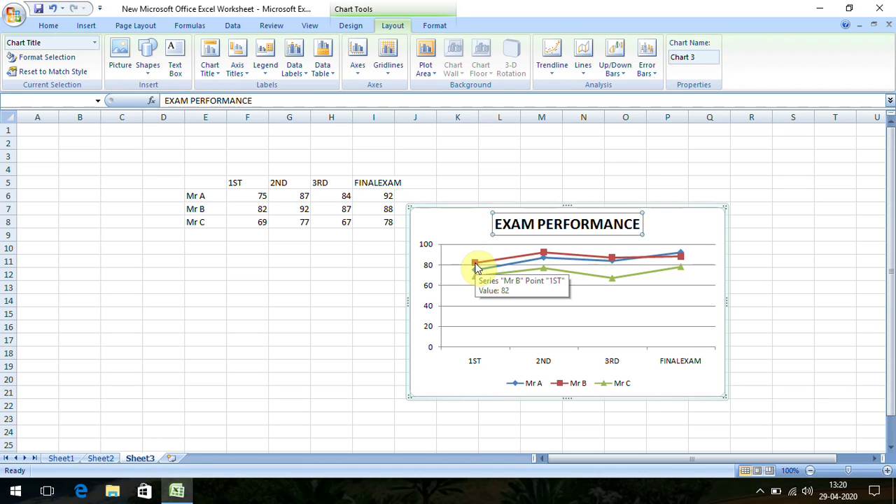
click(476, 265)
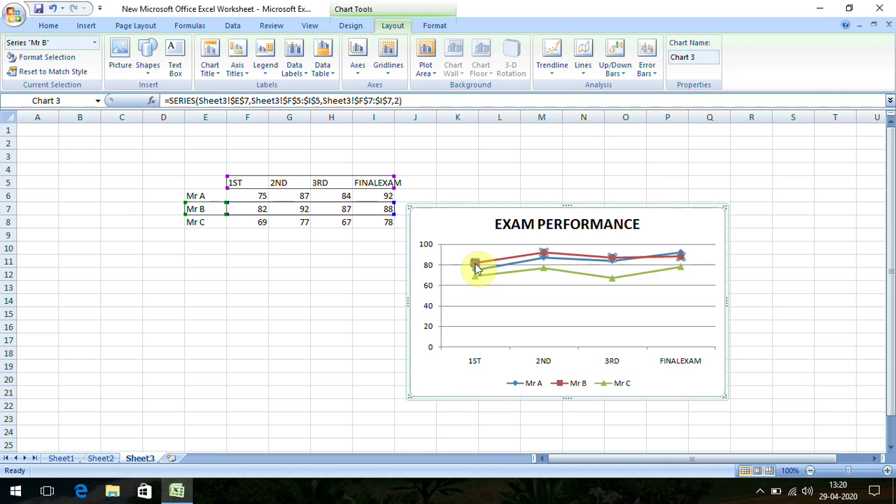
right_click(475, 266)
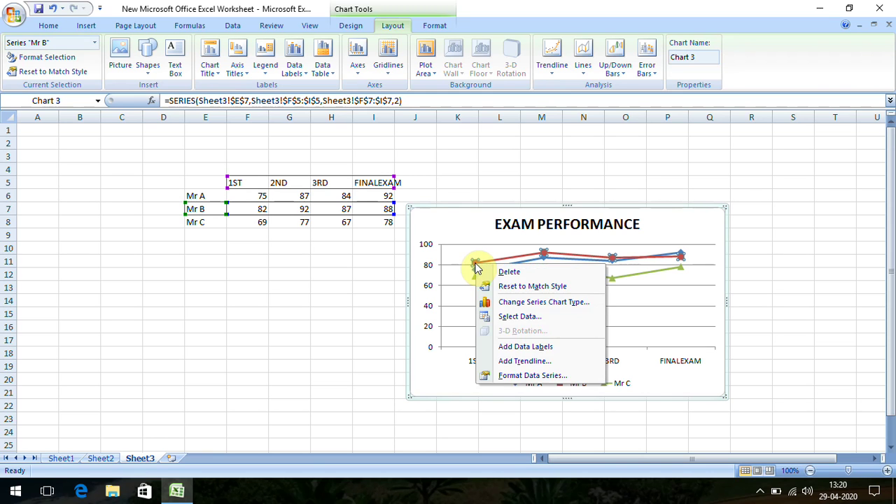
click(524, 346)
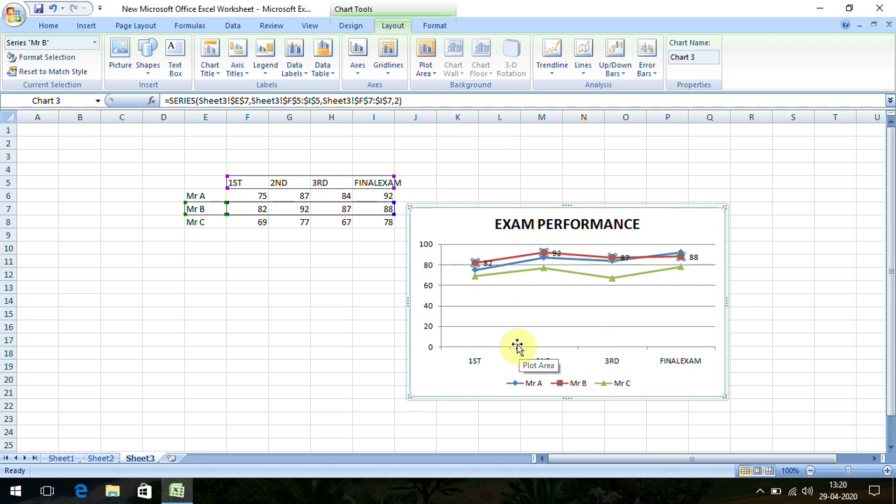
- Add data labels to the Mr C line in the chart
click(476, 279)
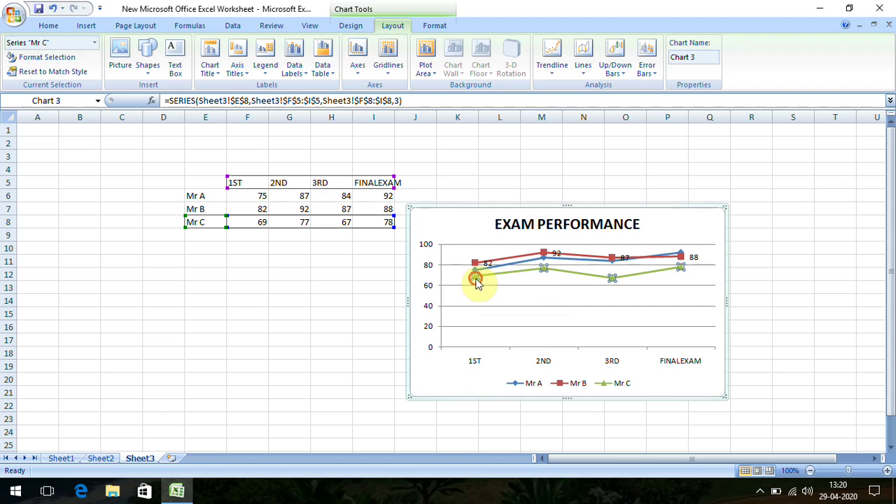
right_click(476, 280)
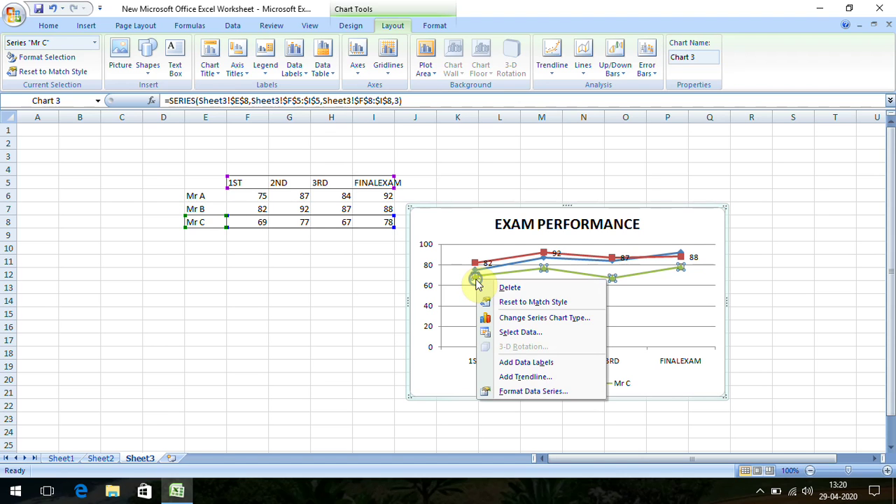
click(526, 362)
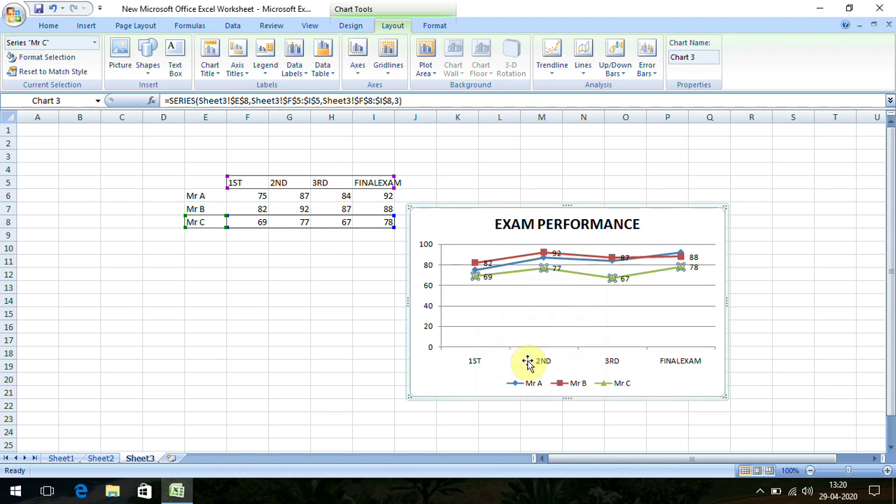
- Add data labels to the Mr A line in the chart
click(476, 275)
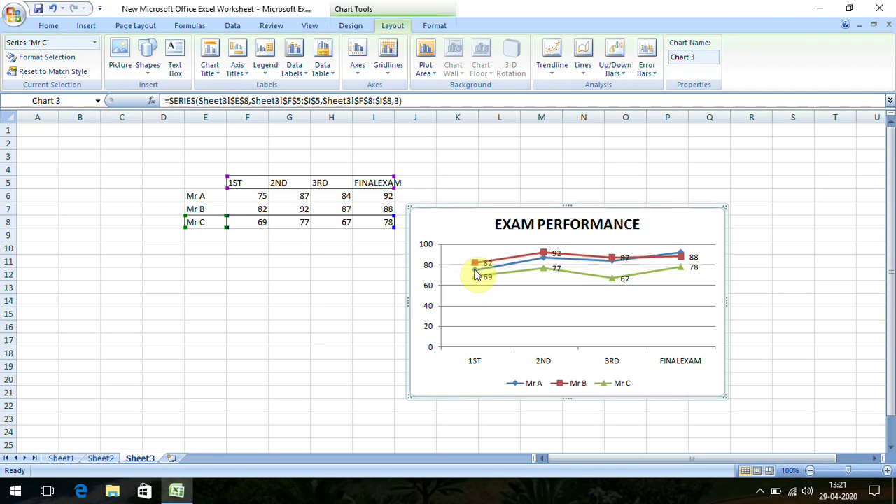
click(474, 273)
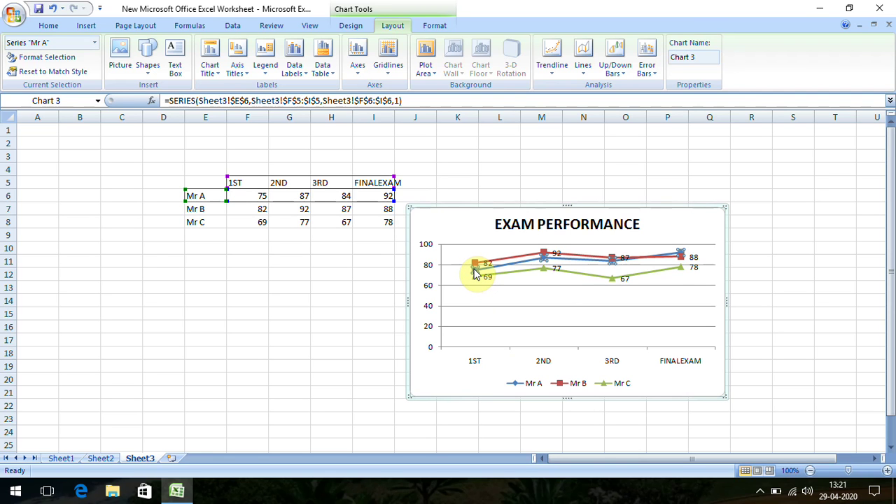
right_click(474, 274)
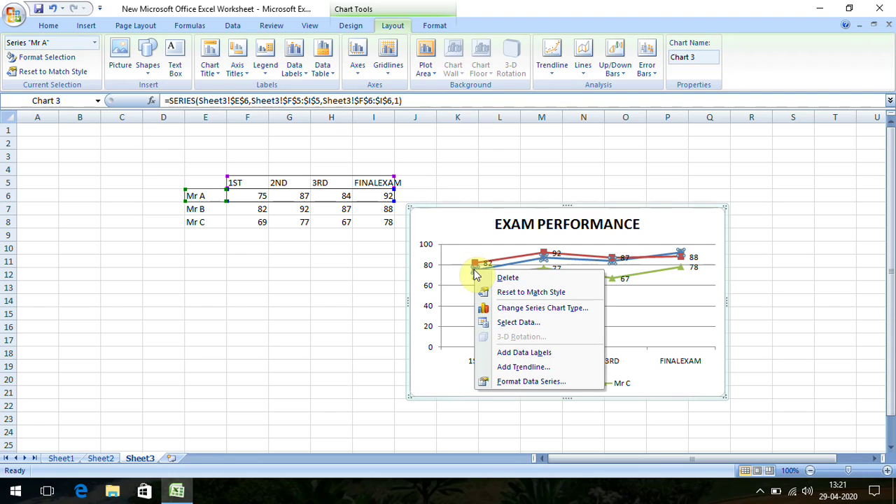
click(541, 354)
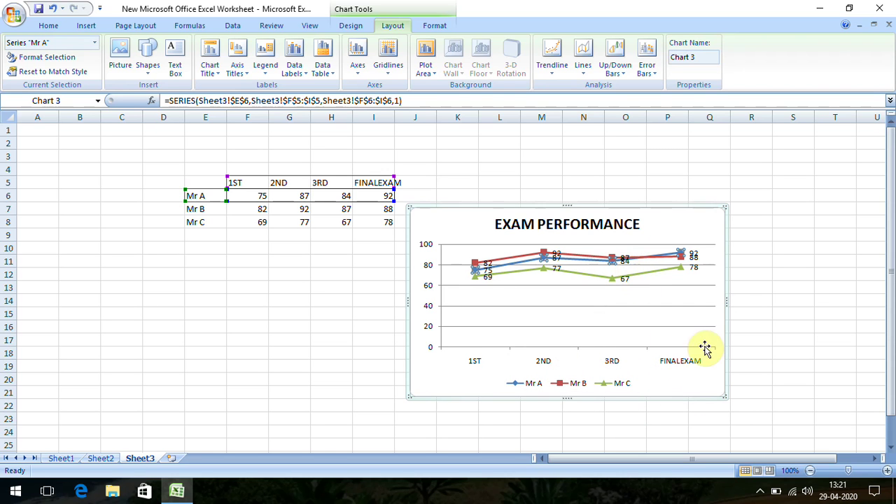
- Enlarge the chart by extending its right edge into column R and its bottom edge down to row 24
drag(725, 302, 761, 313)
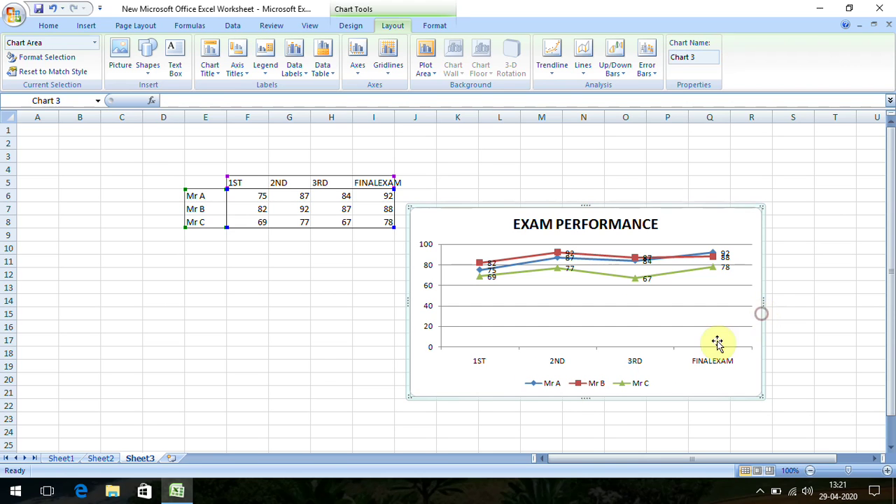
click(586, 400)
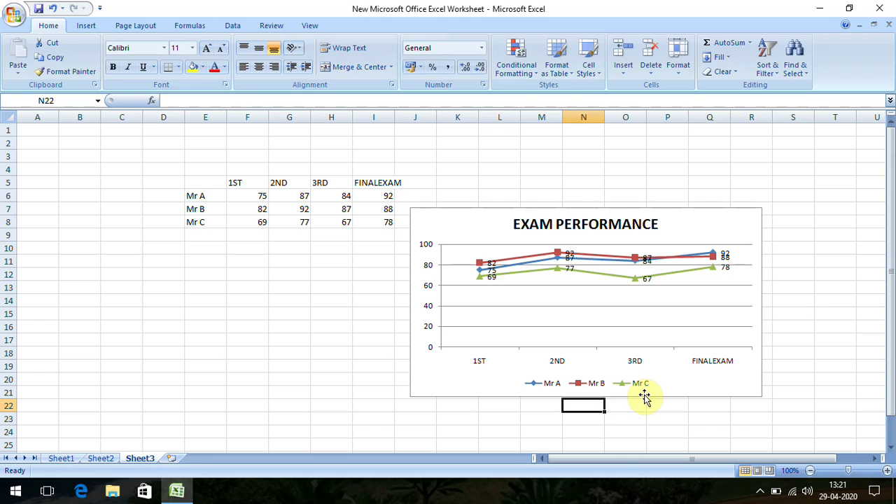
click(644, 396)
click(585, 404)
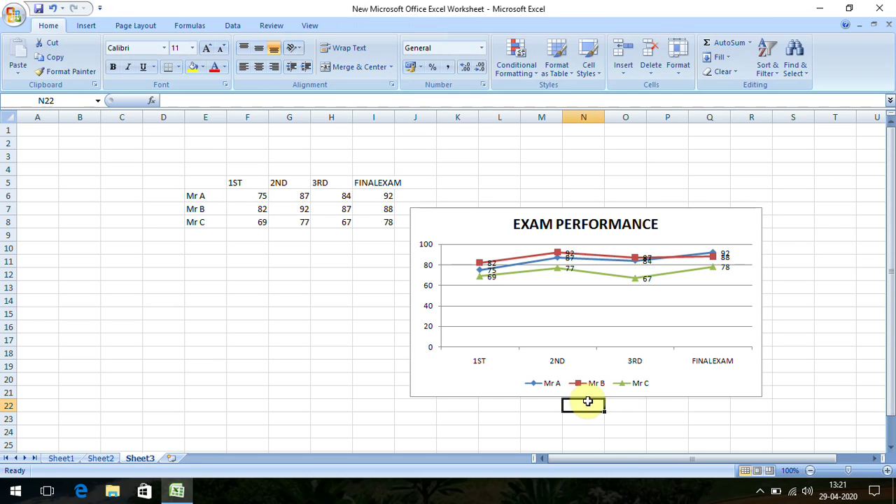
click(591, 396)
drag(590, 399, 592, 435)
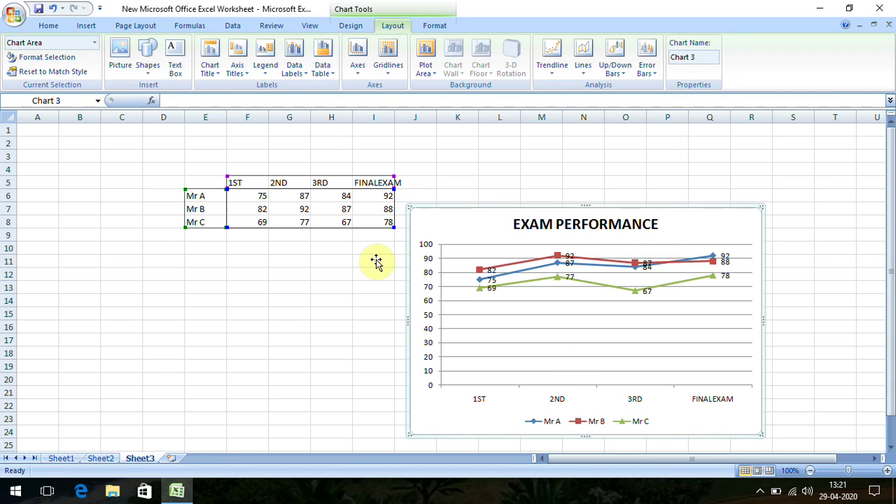
- Set the chart's primary horizontal gridlines to major and add major primary vertical gridlines
click(400, 75)
click(399, 76)
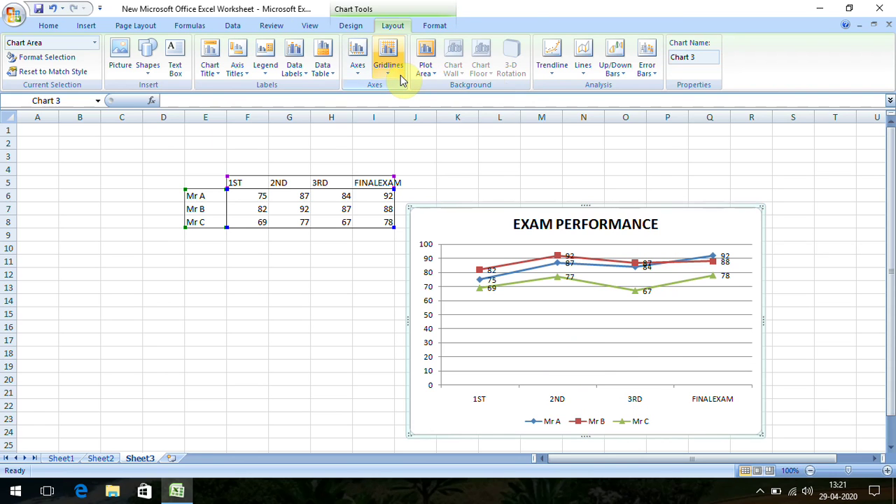
click(397, 77)
click(394, 78)
click(393, 79)
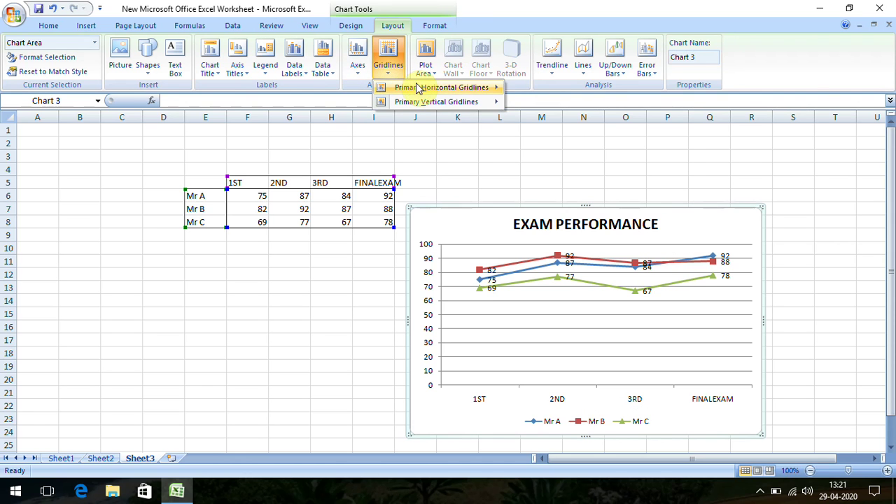
mouse_move(462, 88)
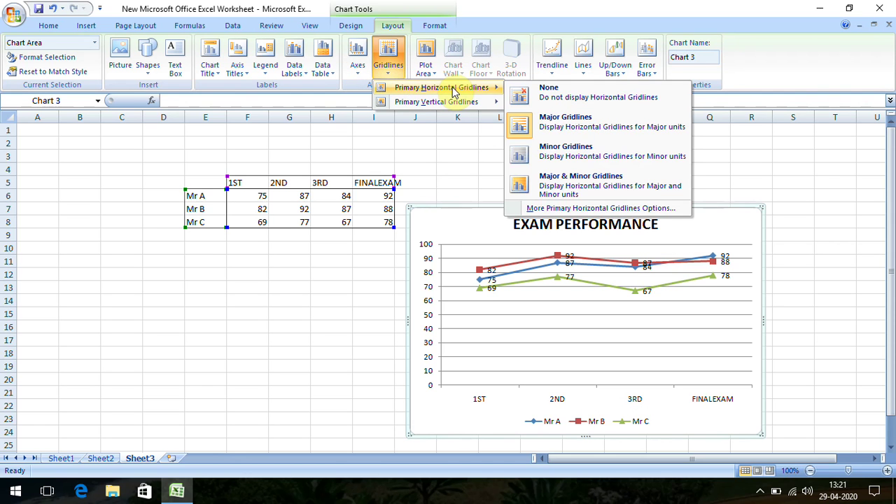
click(542, 125)
click(391, 70)
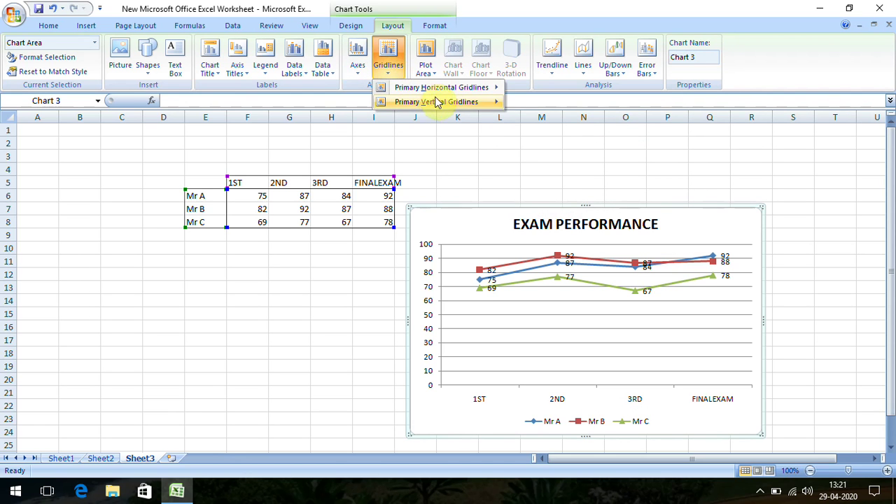
mouse_move(448, 105)
click(542, 142)
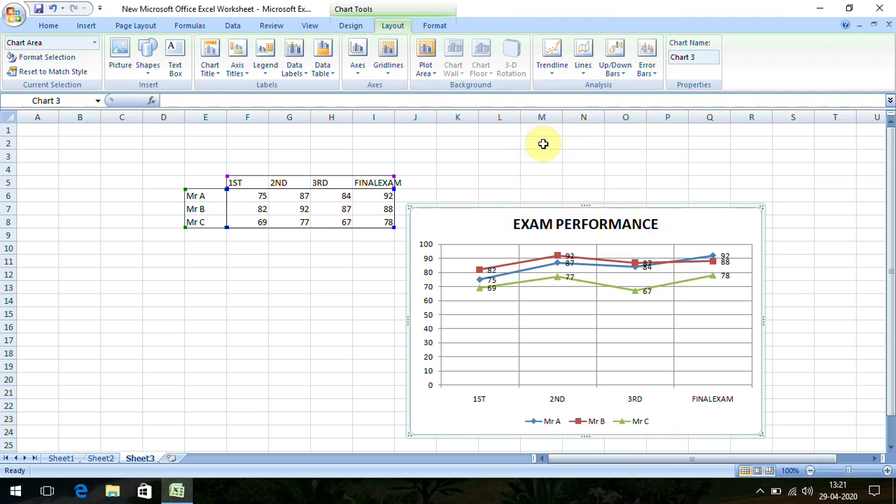
- Switch both the primary horizontal and primary vertical gridlines of the chart to Minor Gridlines
click(395, 75)
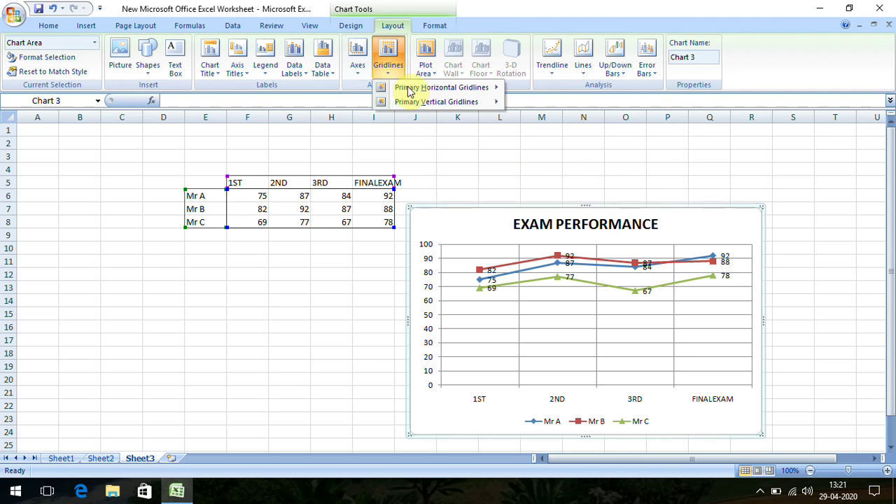
mouse_move(463, 87)
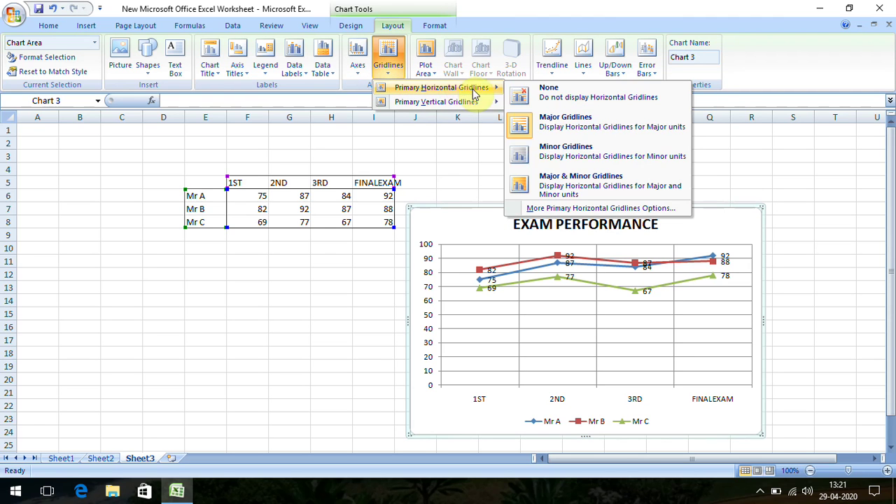
click(567, 150)
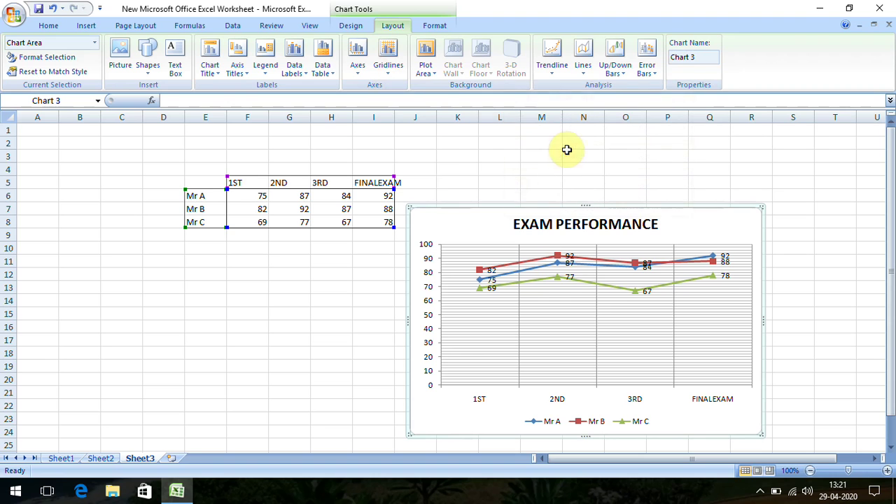
click(402, 66)
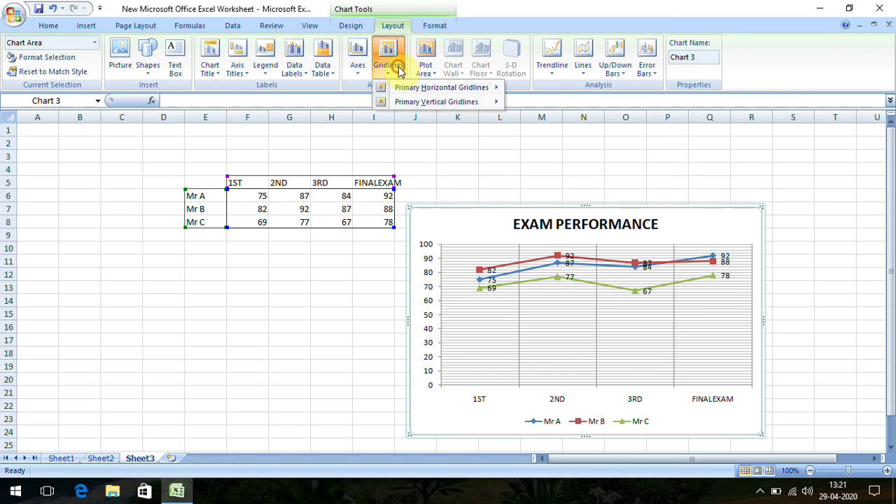
click(400, 69)
click(401, 68)
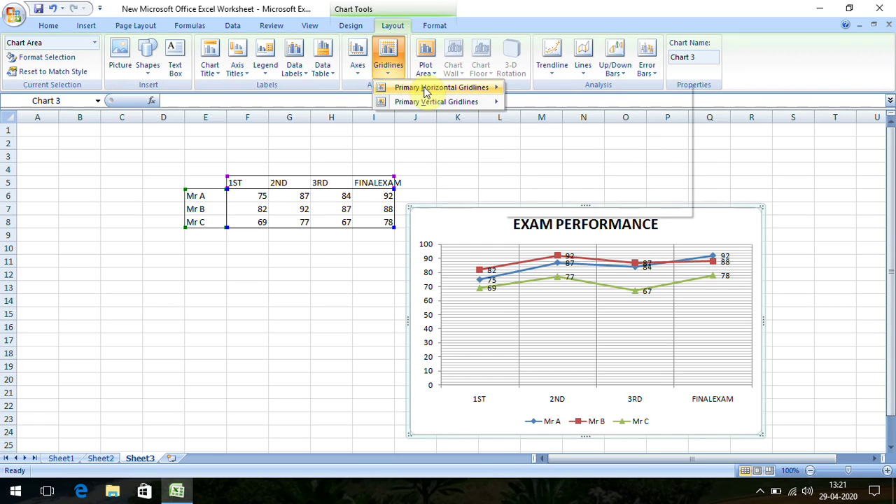
mouse_move(427, 93)
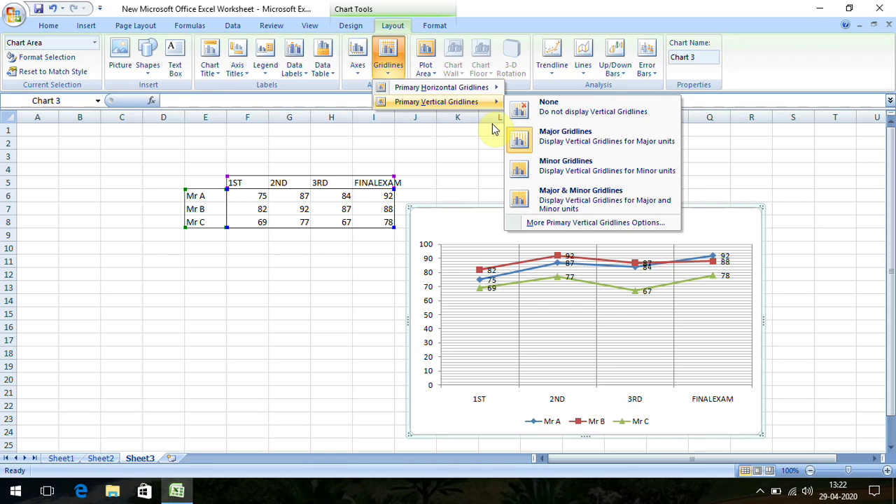
click(552, 169)
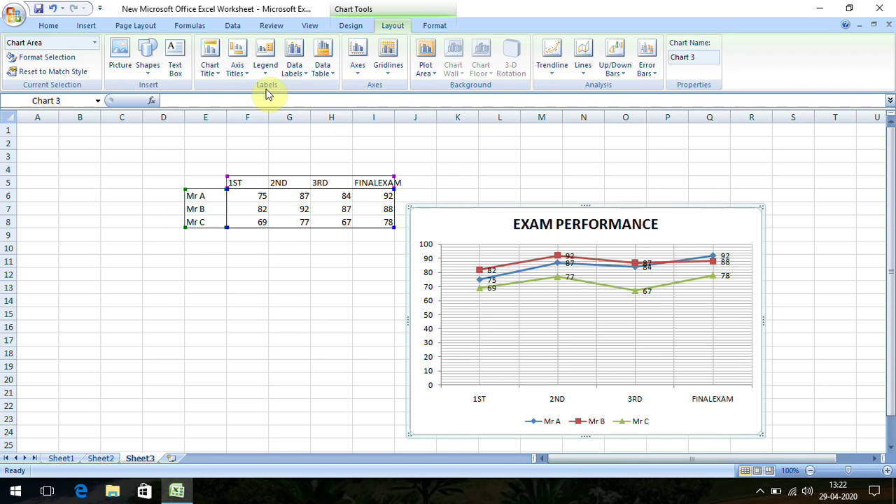
- Add a rotated primary vertical axis title reading TOTALMARKS
click(245, 73)
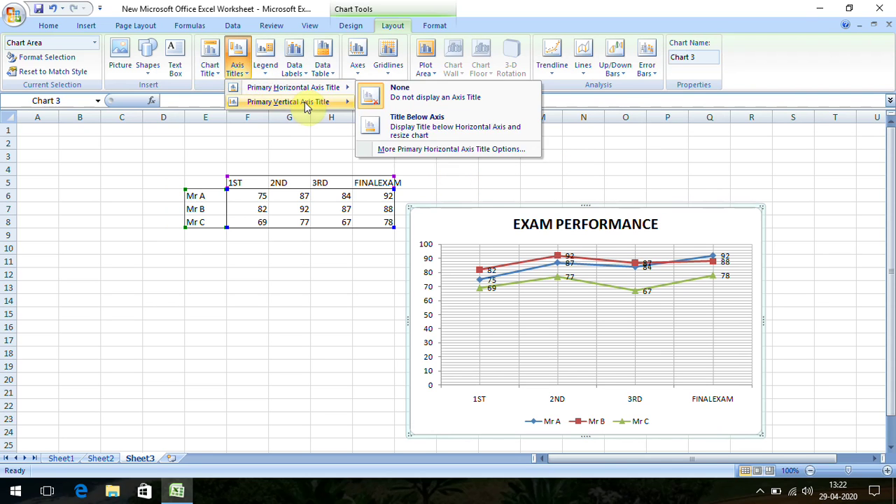
mouse_move(301, 102)
click(417, 146)
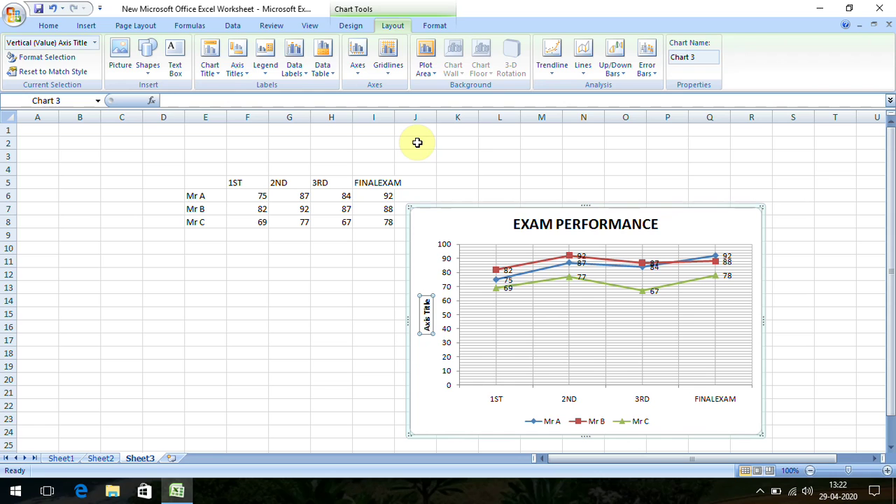
text(TOTALMARKS)
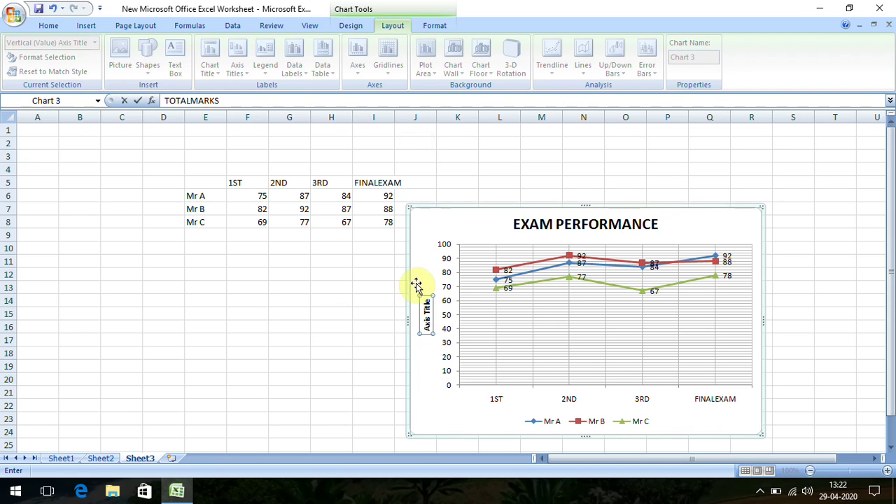
click(434, 355)
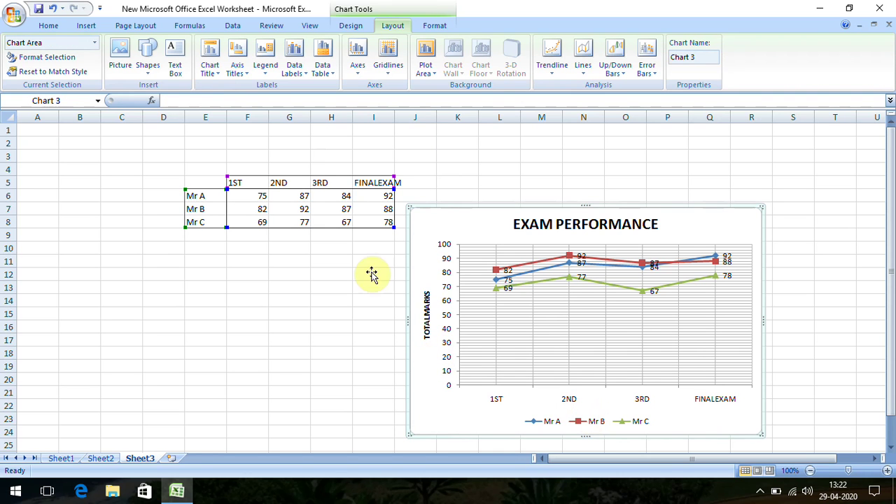
- Add a primary horizontal axis title below the axis reading EXAMS
click(240, 69)
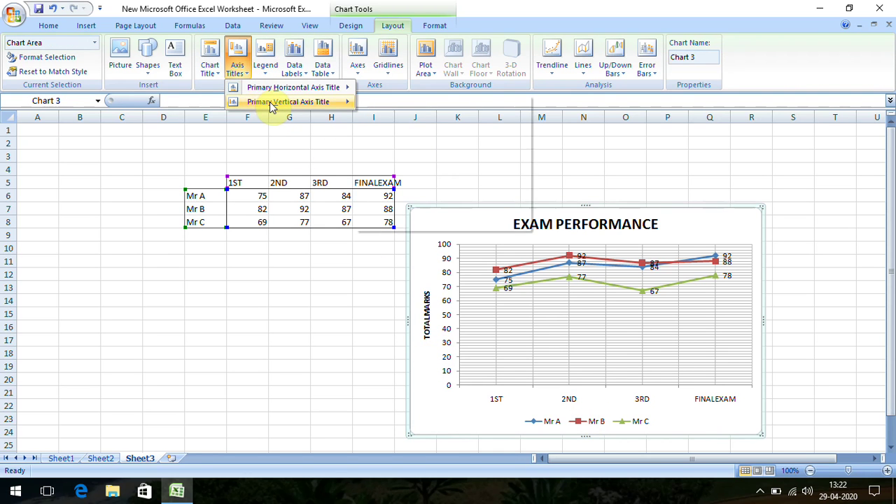
mouse_move(271, 105)
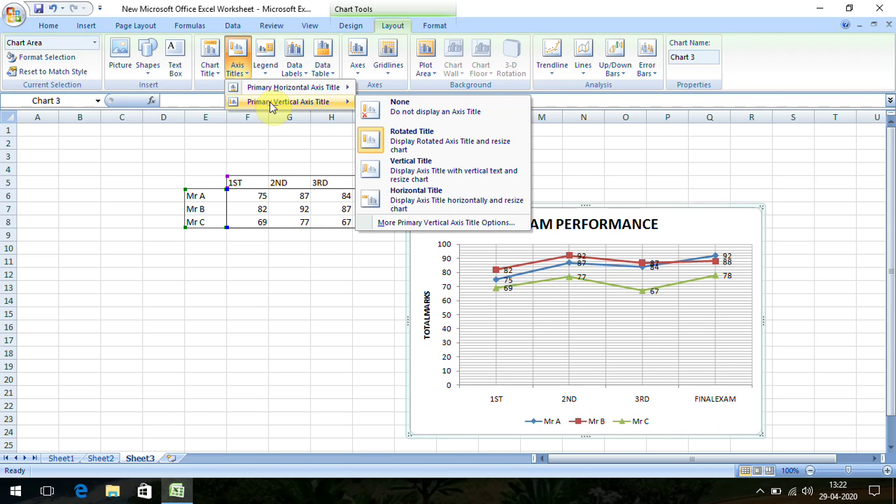
mouse_move(308, 88)
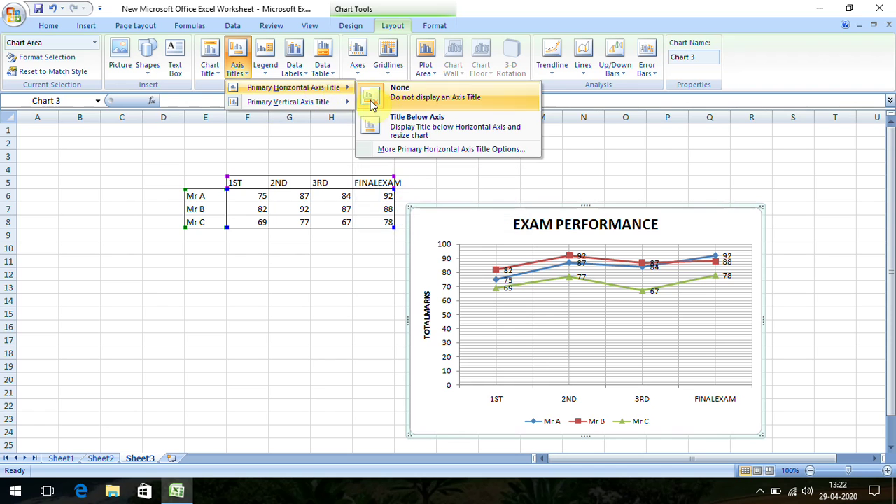
click(413, 127)
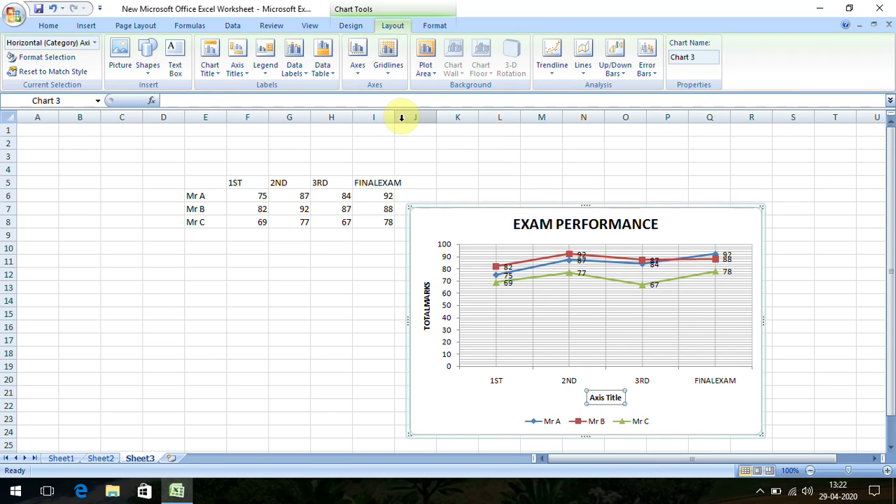
text(EXAMS)
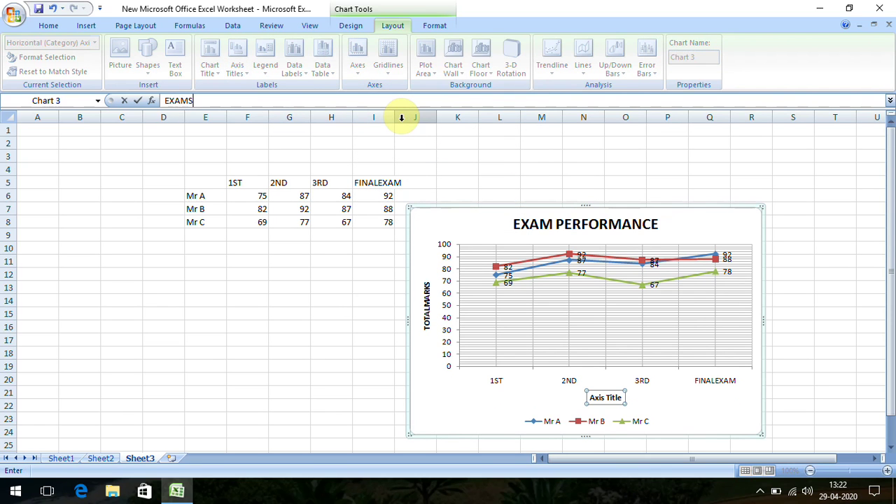
key(Return)
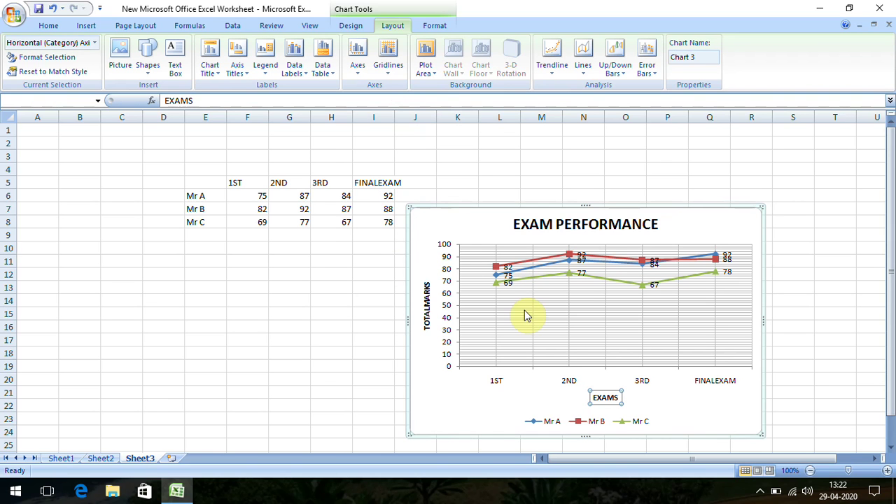
- Fill the chart area behind the plot with light purple
click(406, 252)
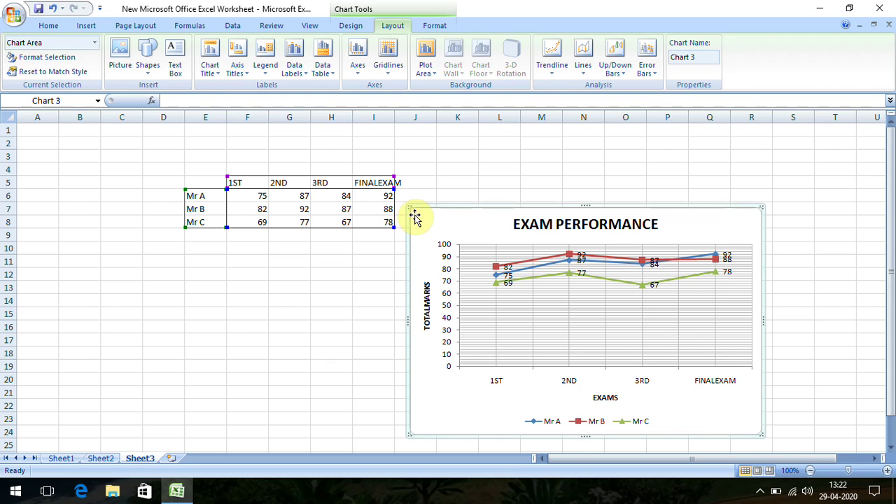
click(57, 32)
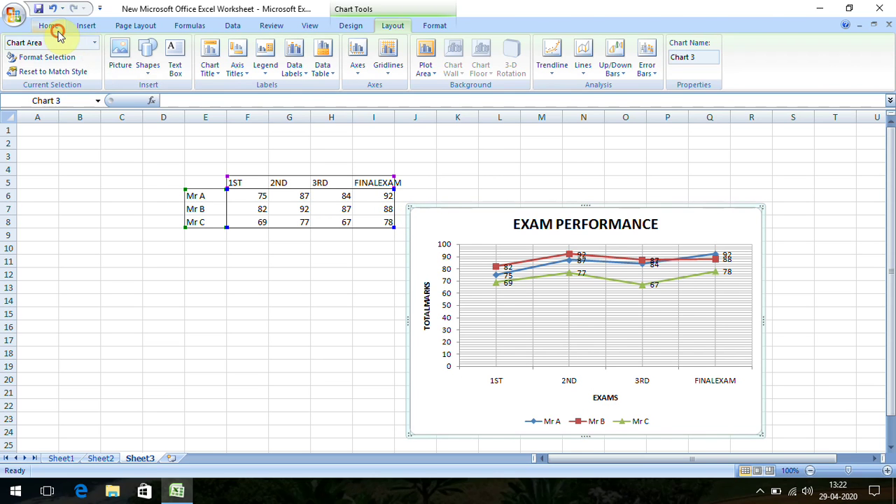
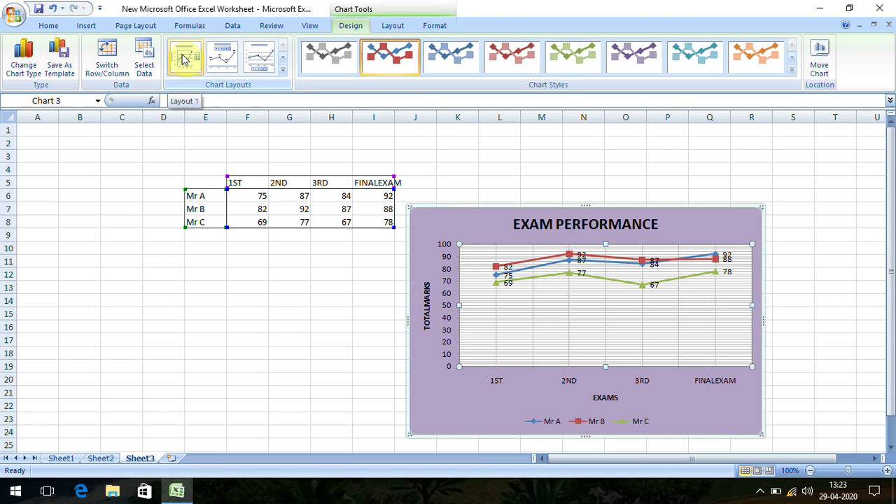
- Try several preset chart layouts, from Layout 1 through to the one with a data table beneath the plot
click(184, 59)
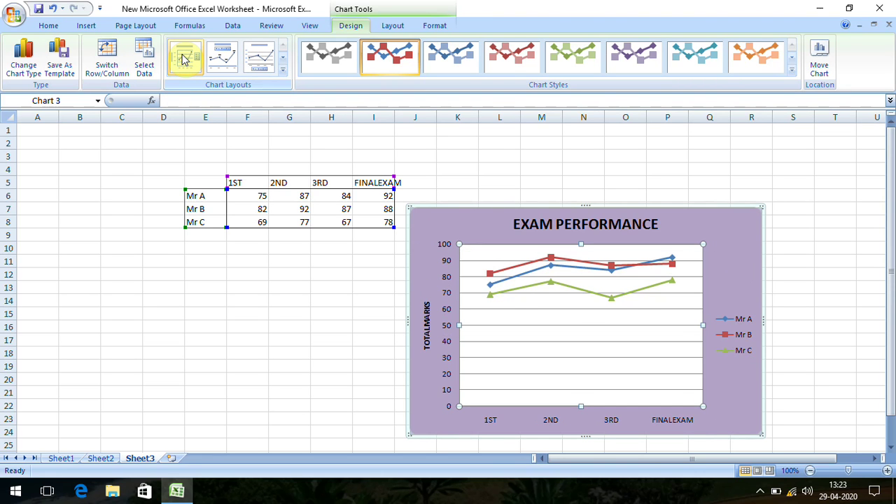
click(222, 59)
click(257, 64)
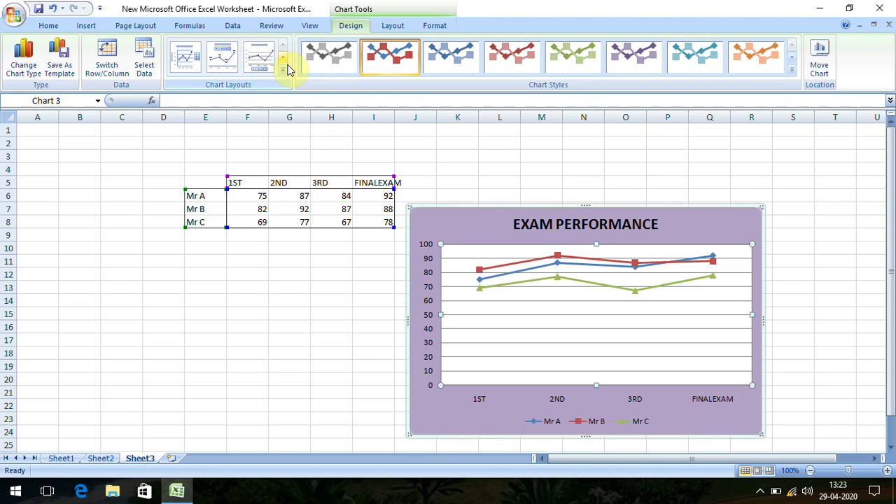
click(284, 62)
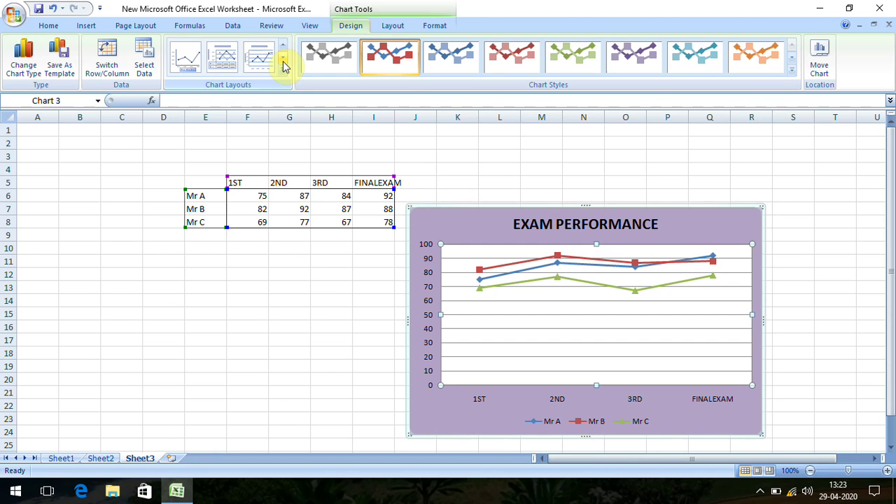
click(223, 61)
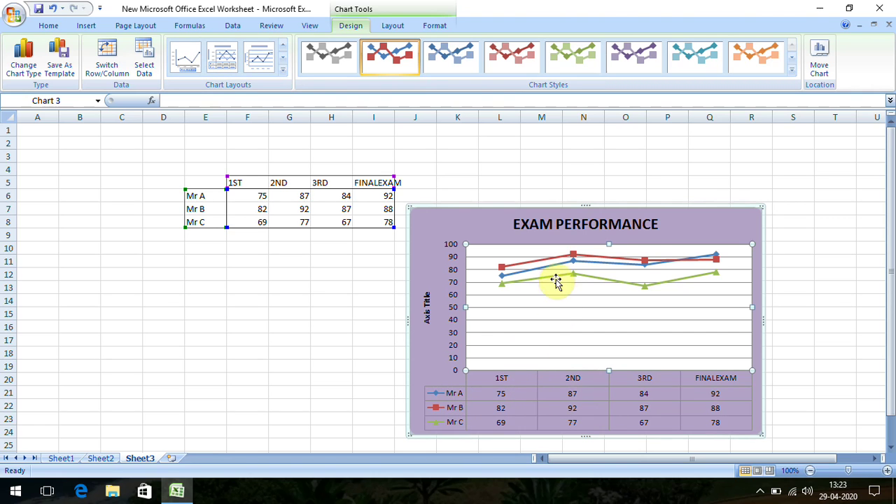
mouse_move(572, 265)
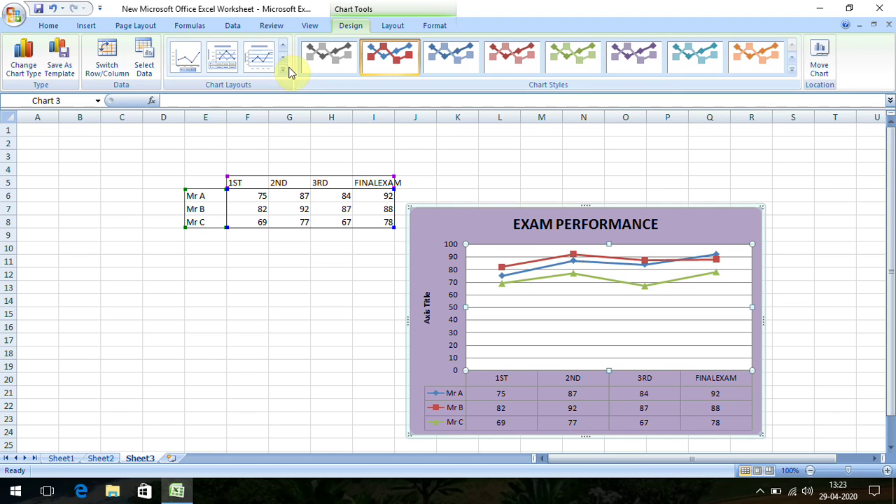
- Try further preset layouts with data labels and drop lines, ending on the untitled one with horizontal gridlines and the legend beside the plot
click(265, 66)
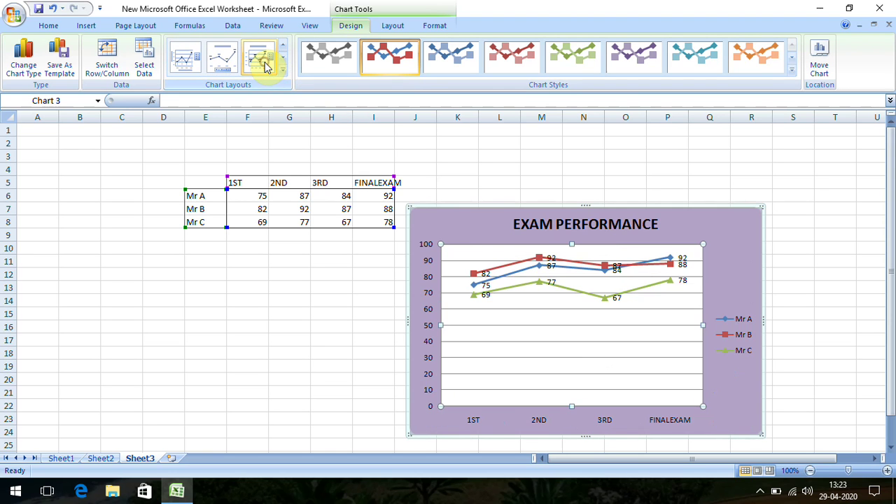
click(222, 64)
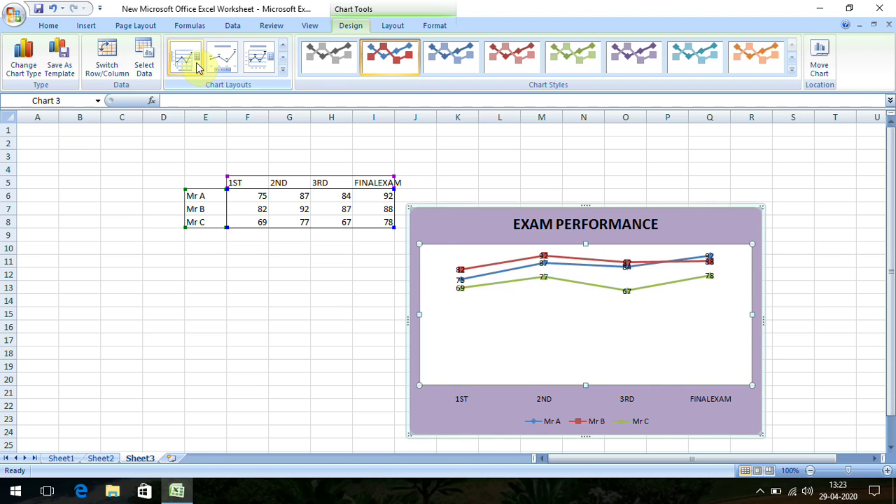
click(195, 65)
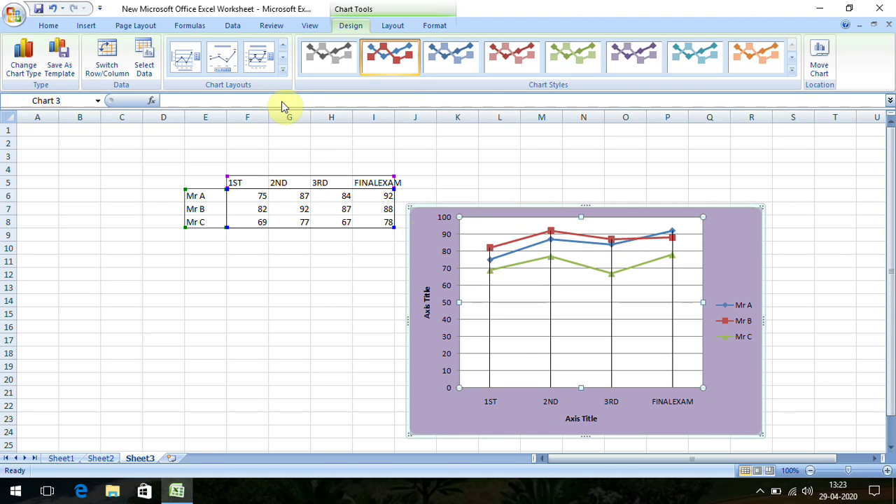
drag(388, 192, 386, 194)
click(283, 61)
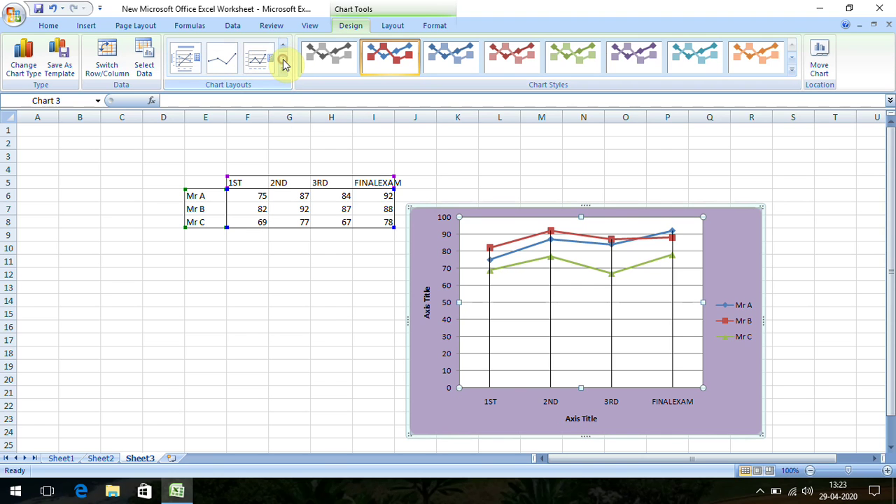
click(268, 60)
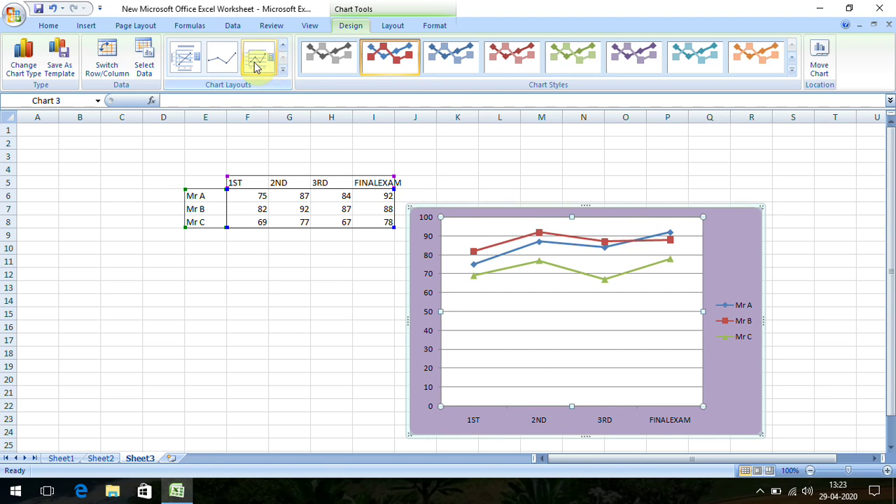
- Apply the preset layout with axis titles and high-low lines, and try the multicolour, blue, red, green, purple and orange chart styles
click(194, 64)
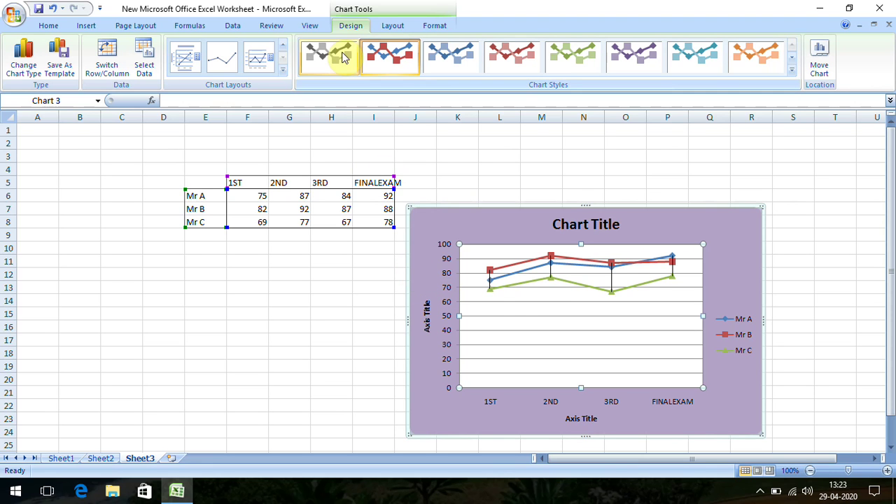
click(404, 53)
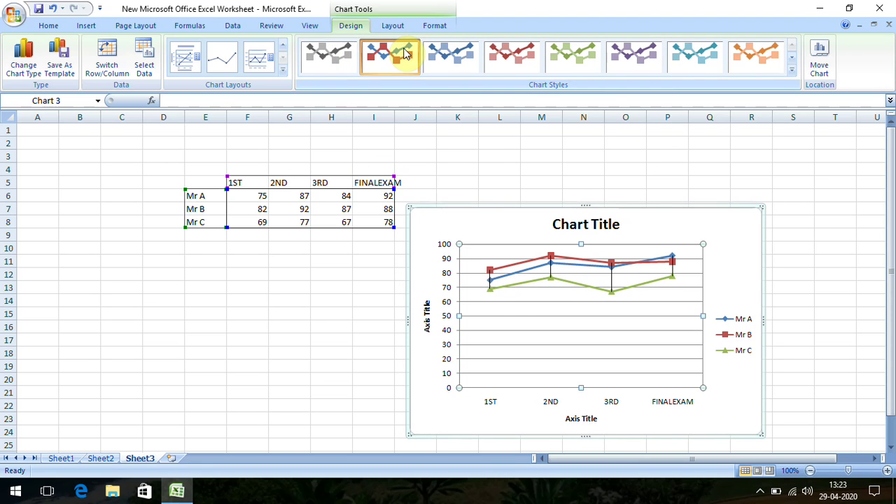
click(450, 56)
click(521, 76)
click(571, 60)
click(622, 65)
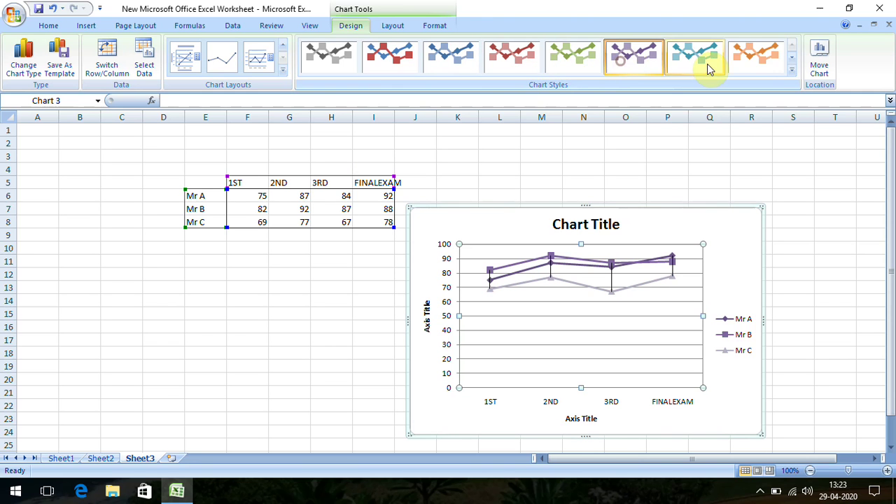
click(755, 56)
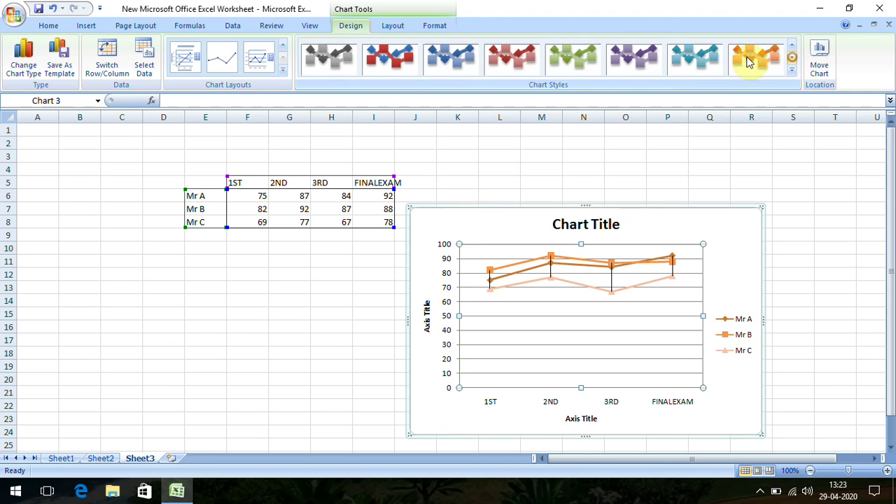
- Try the thicker-line chart styles in purple, red, blue, multicolour and finally grey
click(633, 56)
click(507, 60)
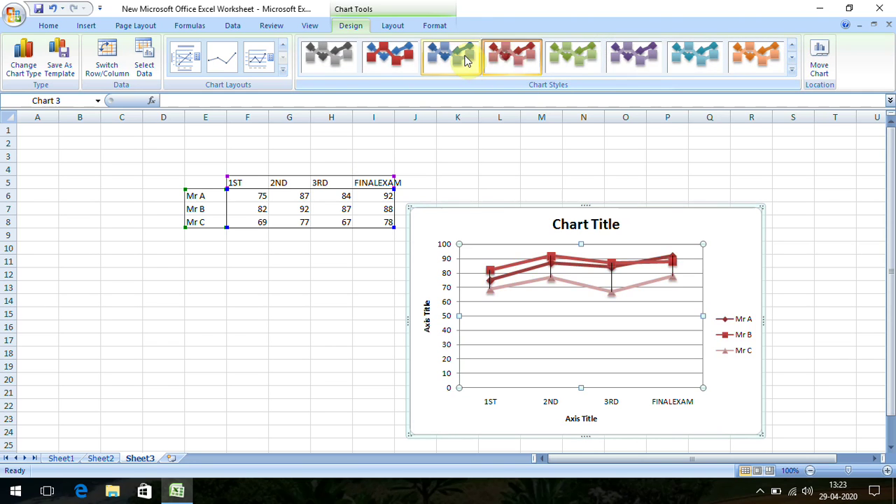
click(454, 57)
click(390, 58)
click(347, 55)
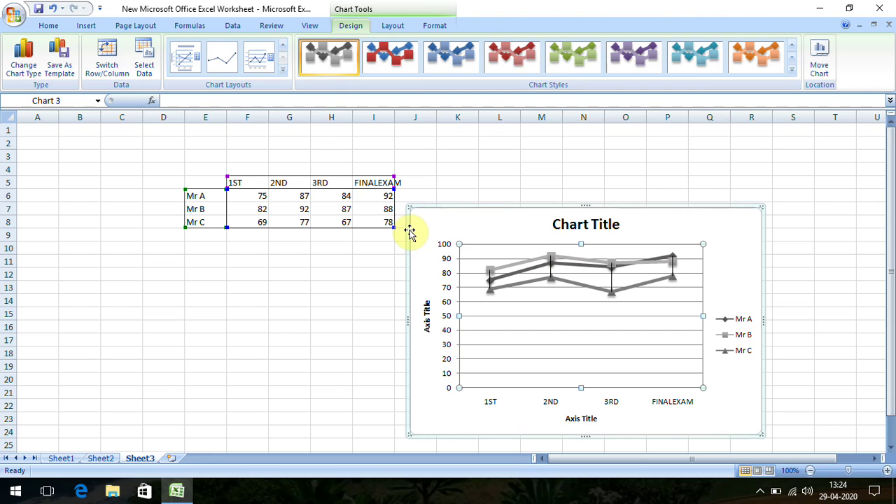
- Undo the chart style and layout changes back to the EXAM PERFORMANCE layout with the data table beneath the plot
click(52, 9)
click(52, 10)
click(52, 10)
click(56, 10)
click(61, 10)
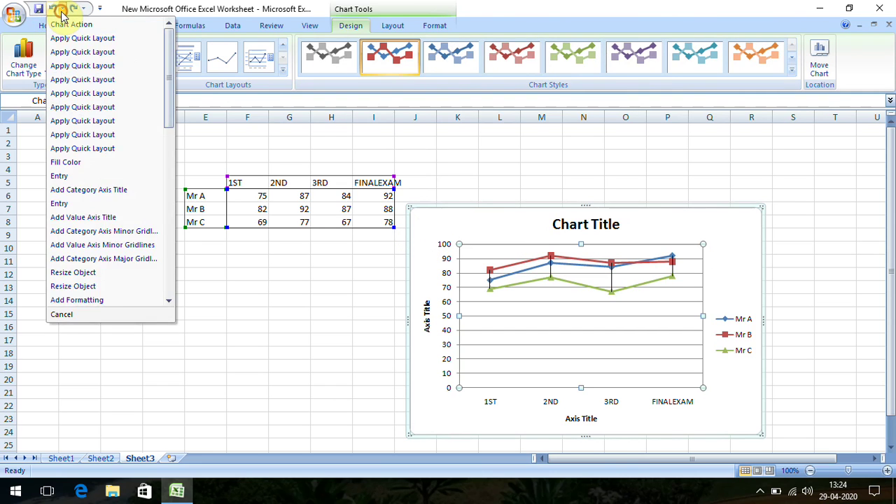
click(54, 10)
click(55, 9)
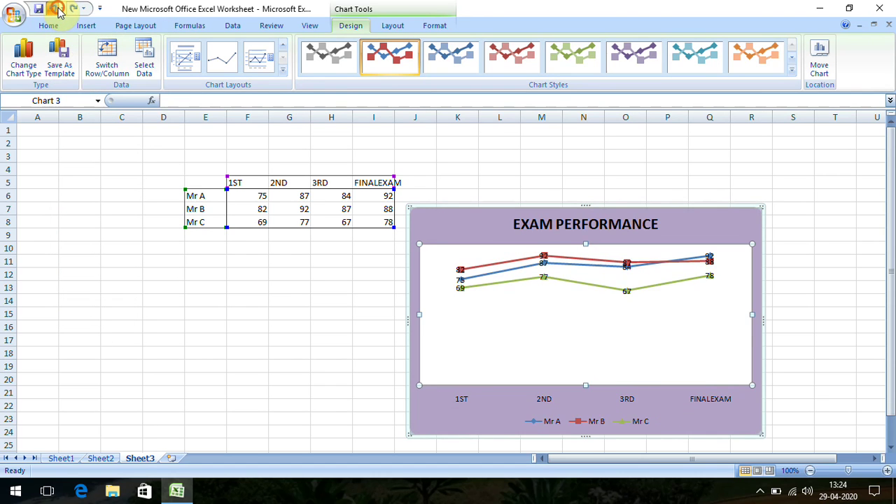
click(55, 9)
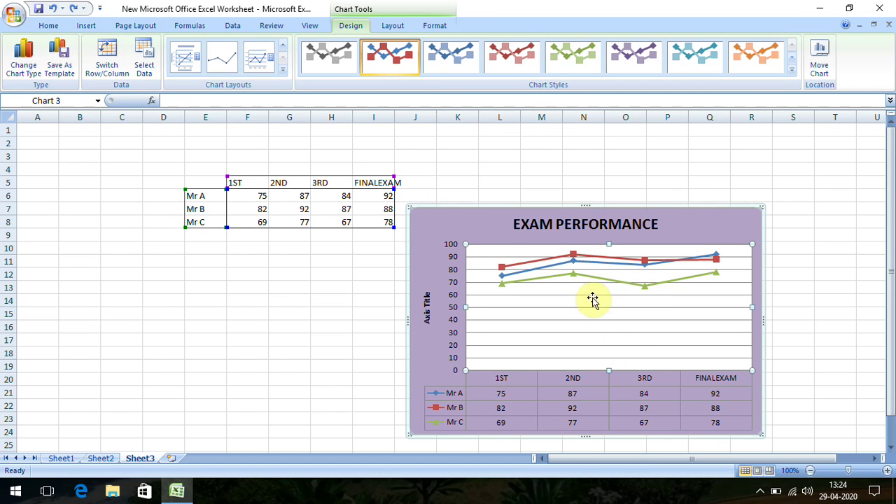
- Move the chart further from the marks table, placing its upper-left corner in cell M2
drag(408, 217, 542, 147)
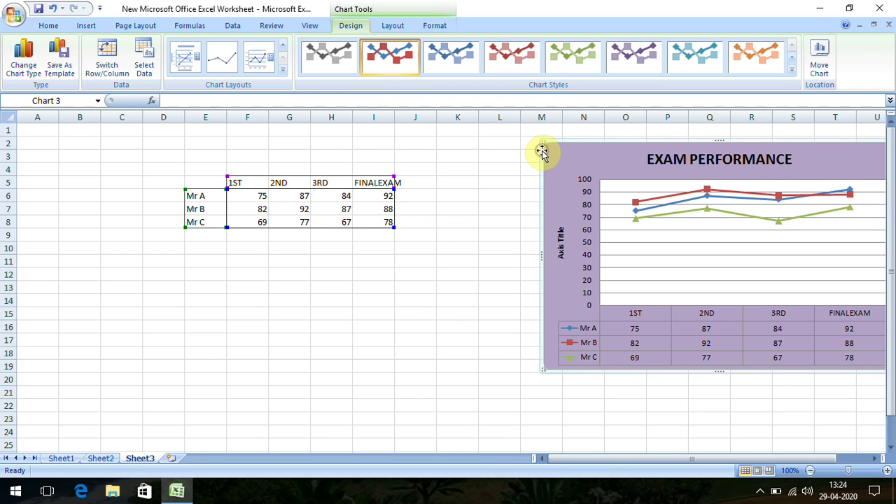